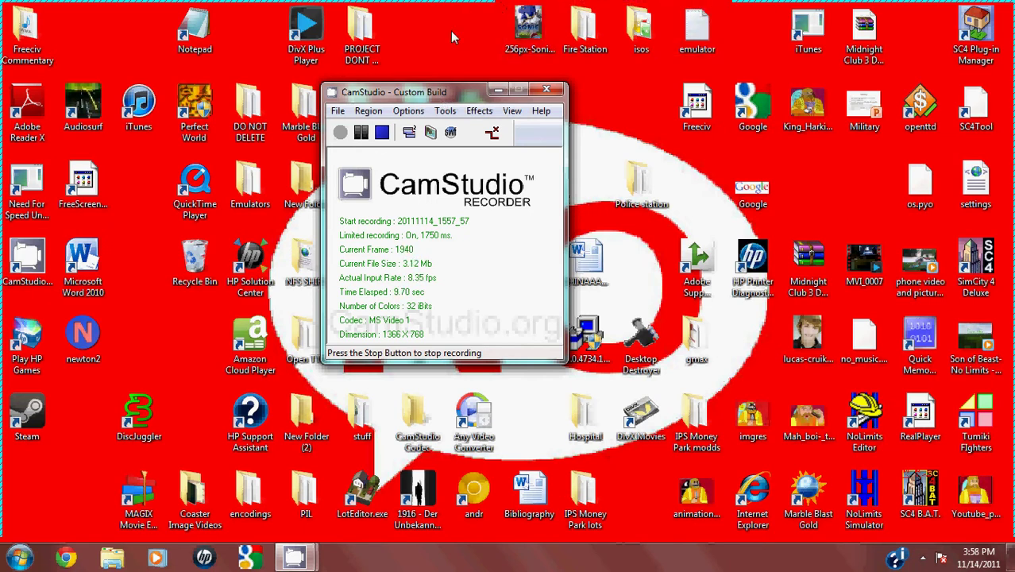
Switch to the NoLimits Editor, dismiss the tip of the day and maximize the editor window
left_click_drag(444, 97, 310, 111)
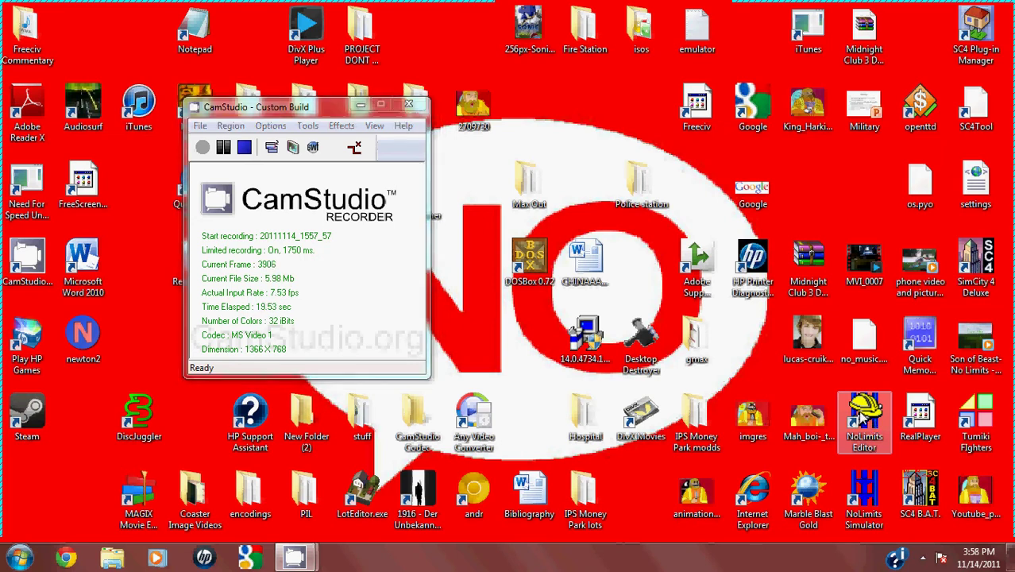
double_click(861, 419)
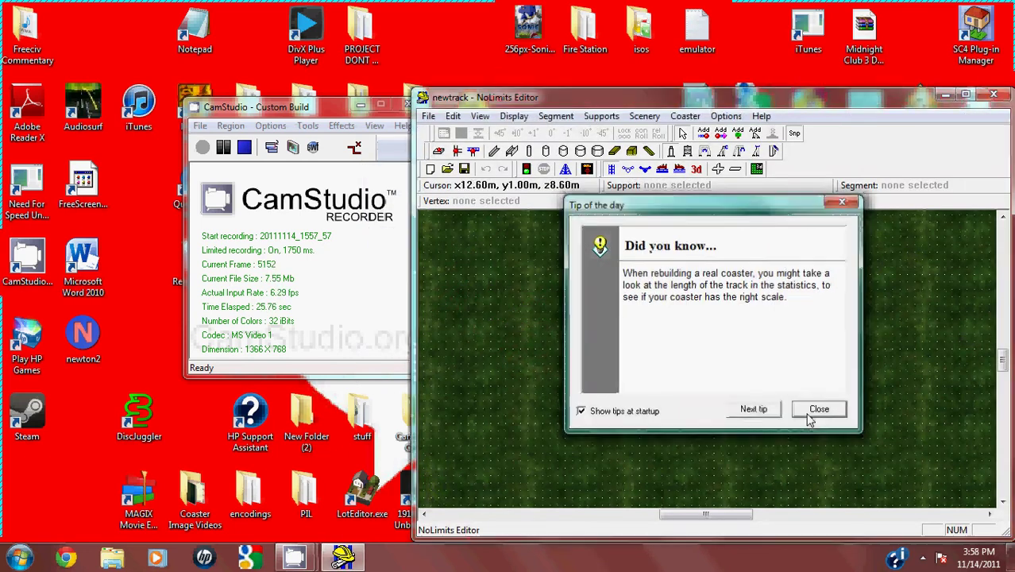
left_click(818, 408)
left_click(965, 94)
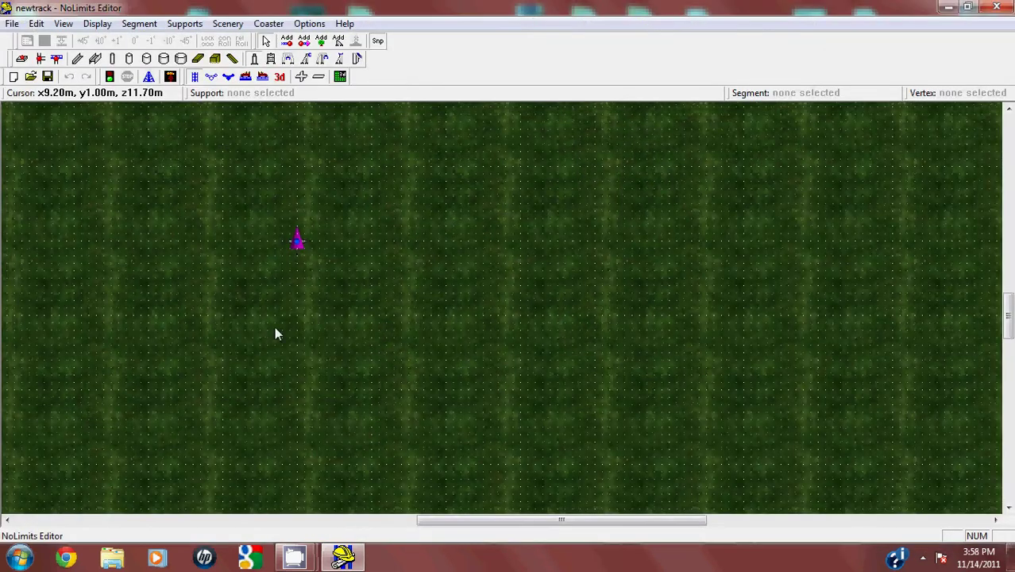
Switch the editor to the side view and bring the track start point into close view
scroll(329, 294, "down", 5)
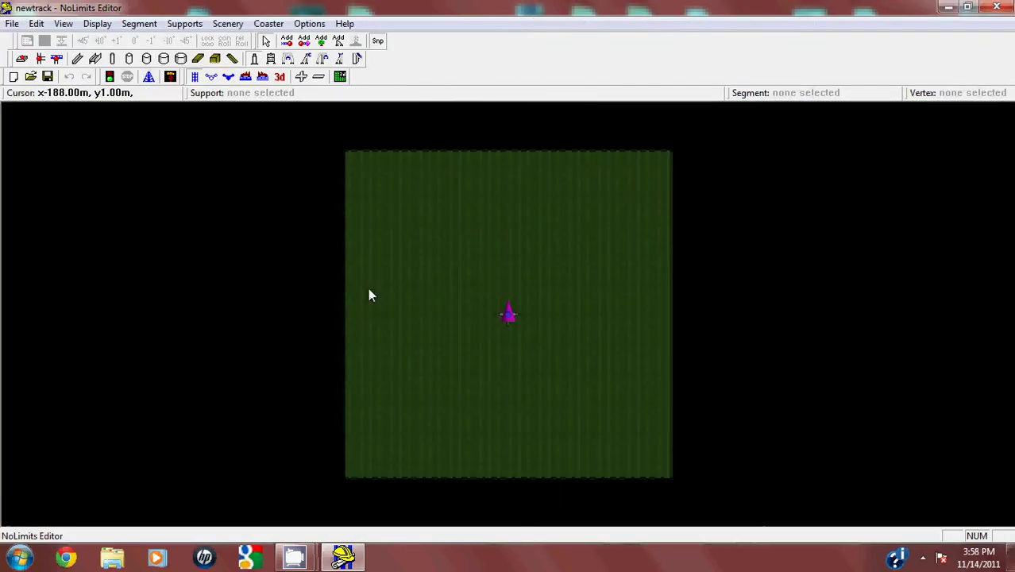
scroll(370, 293, "up", 3)
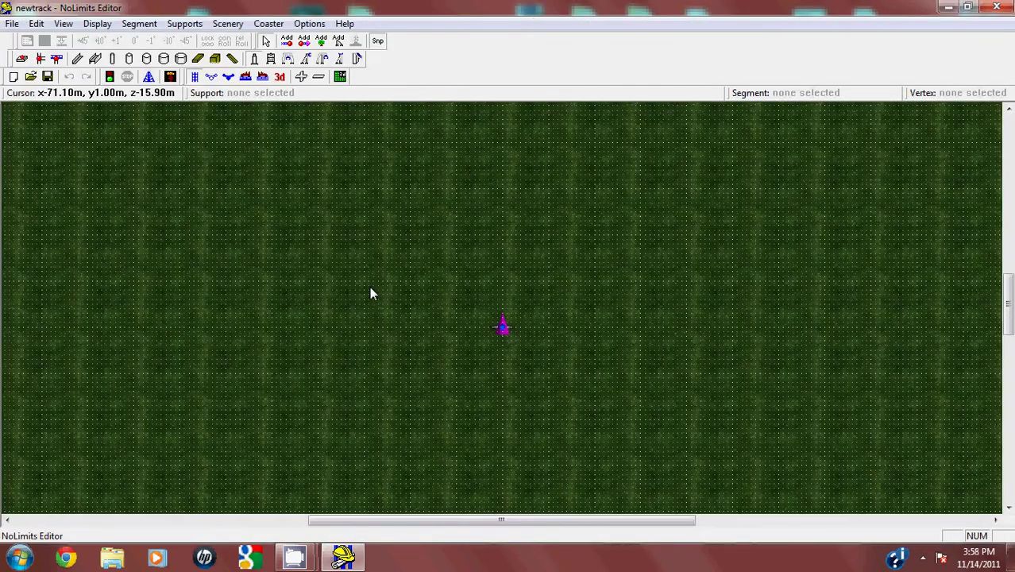
left_click(246, 76)
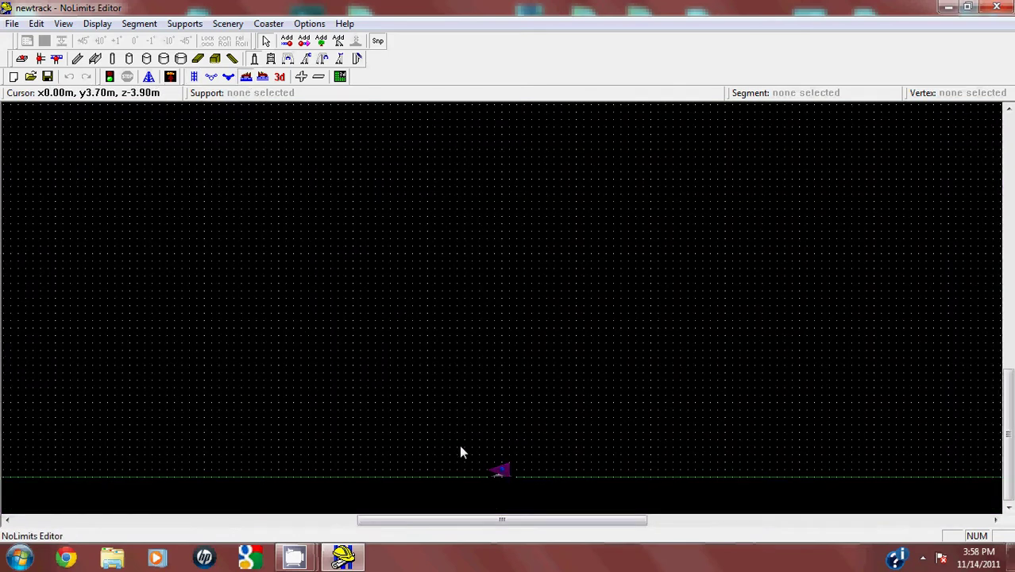
scroll(446, 459, "up", 1)
scroll(447, 456, "up", 1)
right_click_drag(448, 456, 469, 250)
scroll(446, 350, "up", 2)
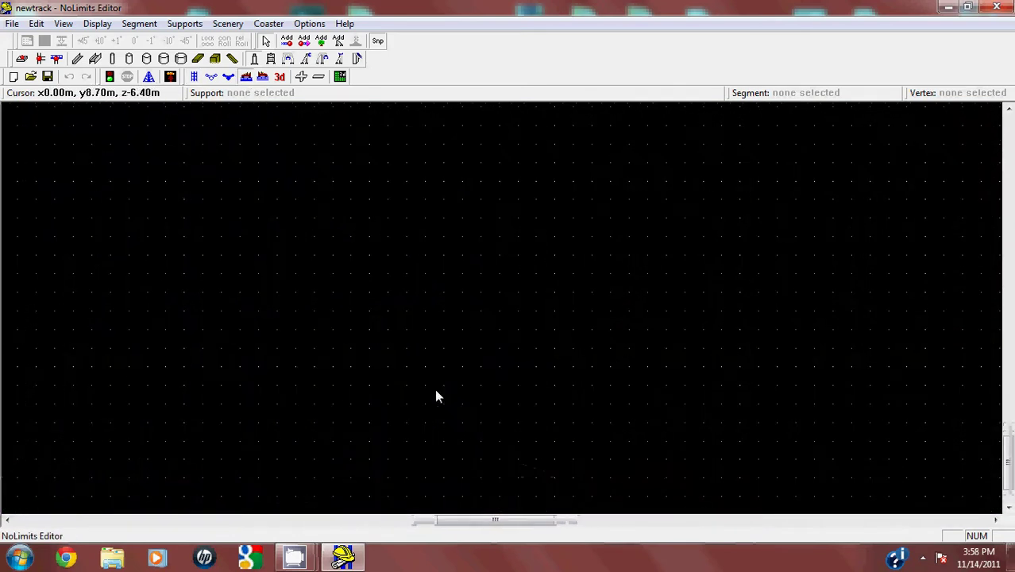
right_click_drag(433, 391, 359, 105)
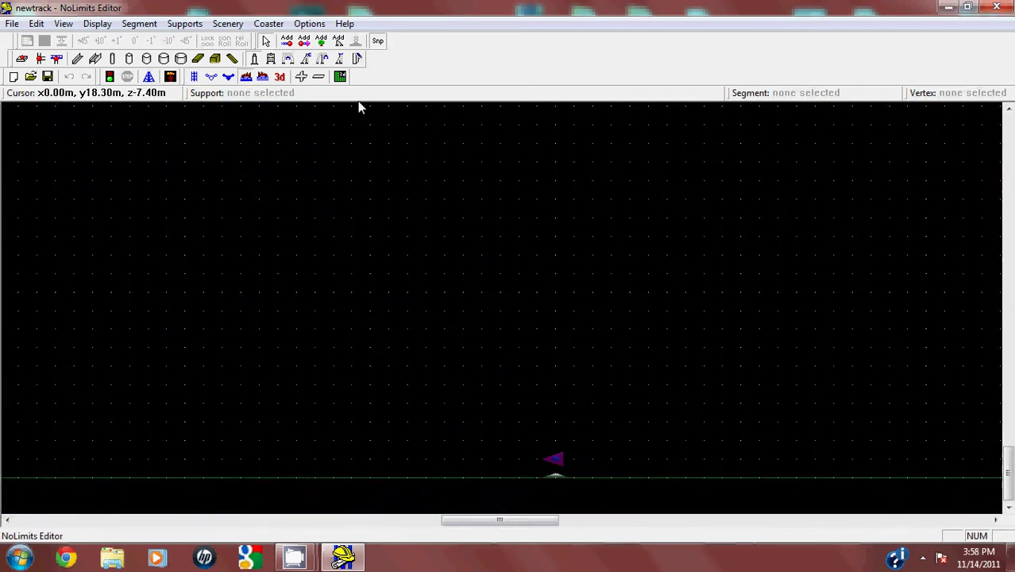
Add a Station segment about 13 m long from the start point, running at about 1 m height
left_click(145, 23)
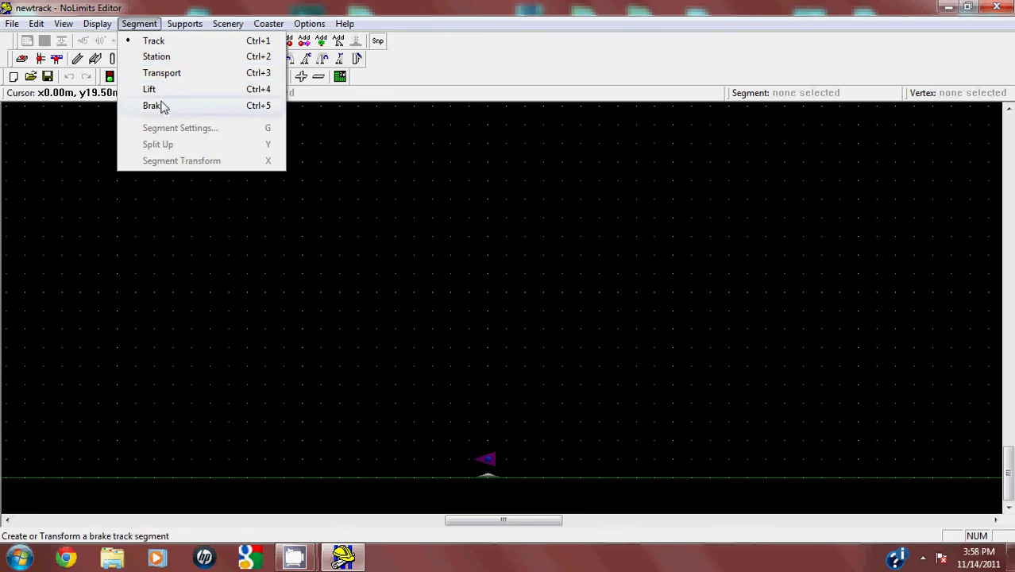
left_click(159, 57)
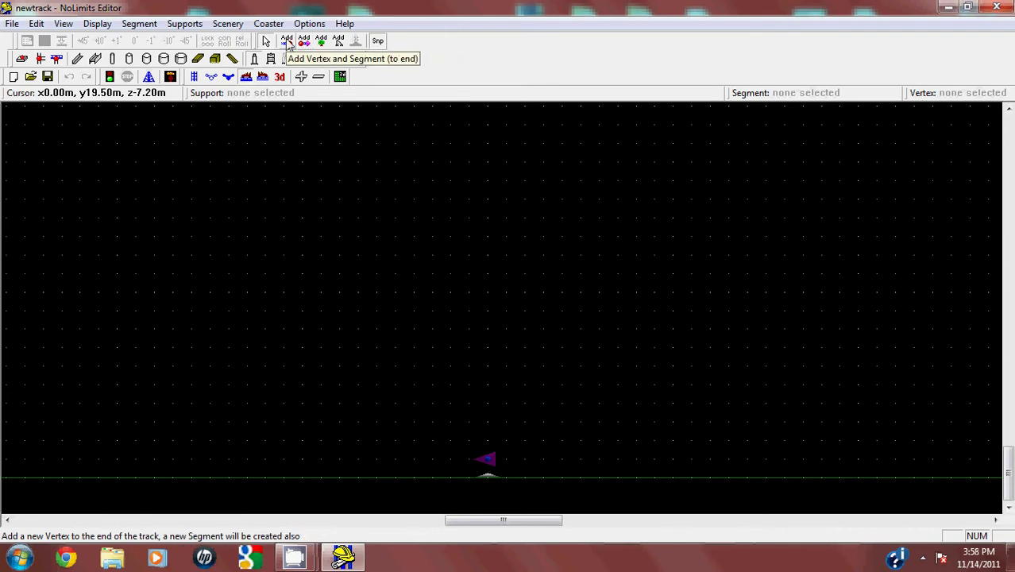
left_click(247, 458)
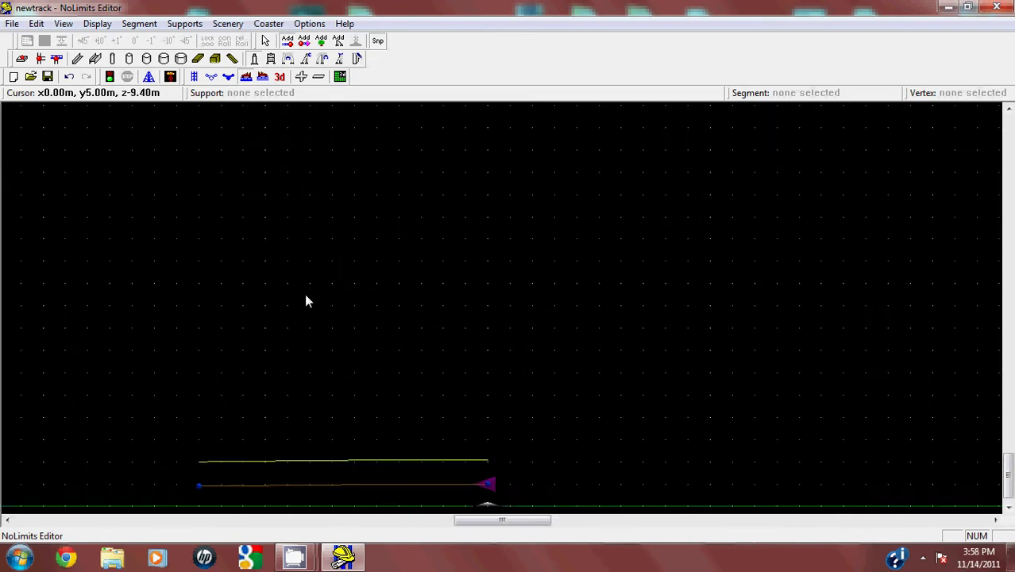
left_click(267, 43)
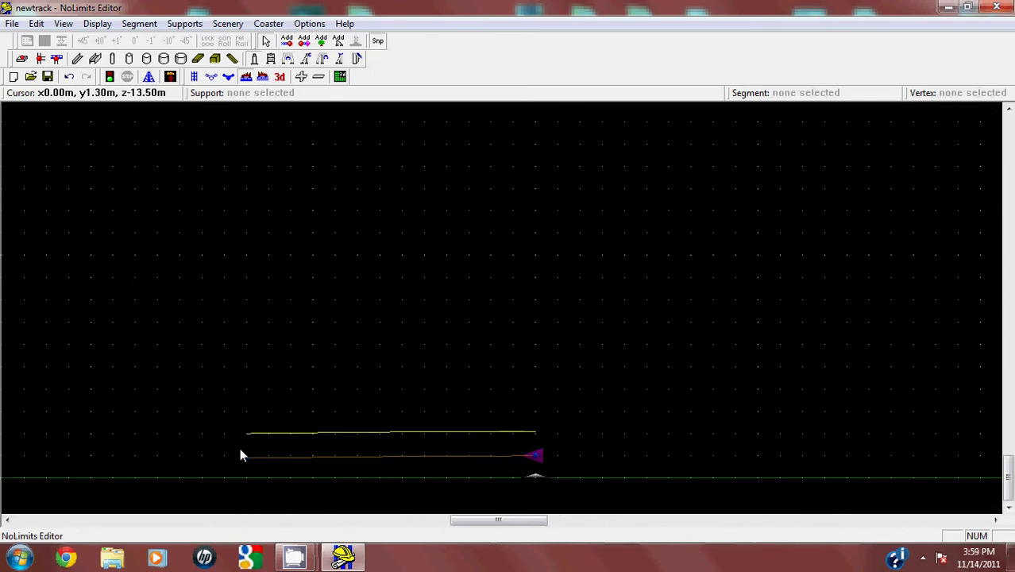
Level the station's end vertex with the start point, with its handles horizontal and the station-side handle lengthened
left_click(244, 455)
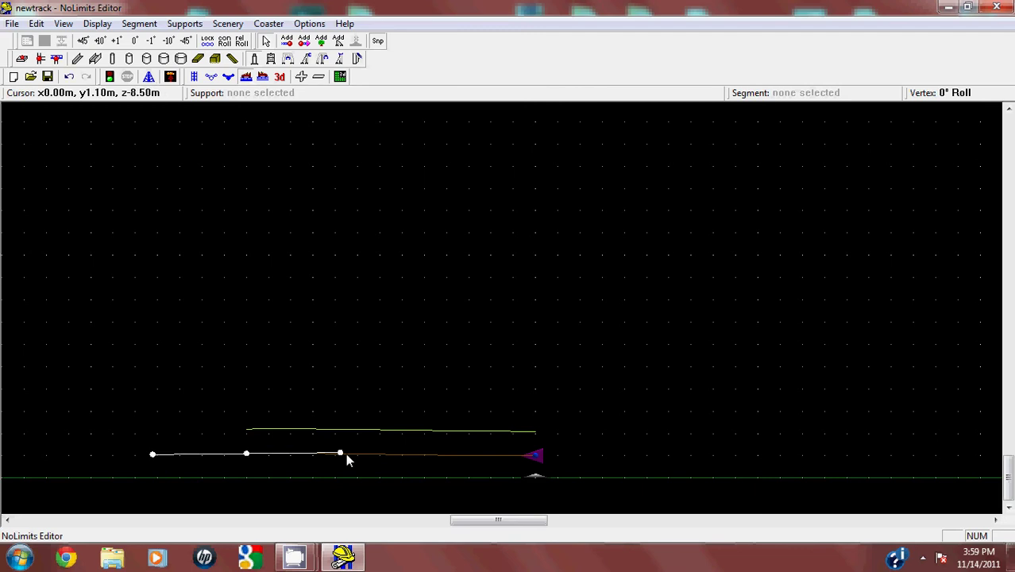
left_click_drag(343, 456, 369, 451)
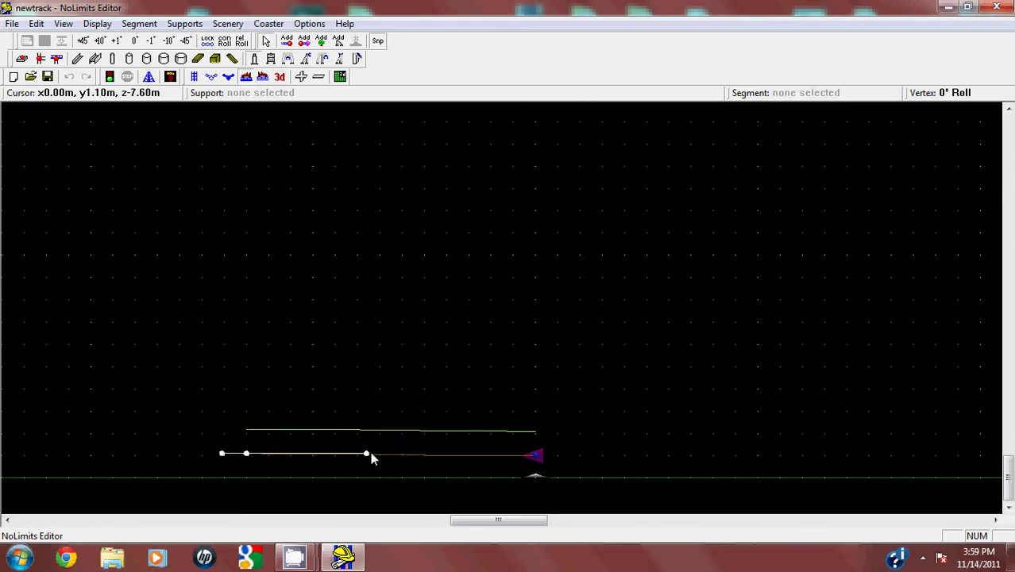
left_click_drag(245, 452, 245, 455)
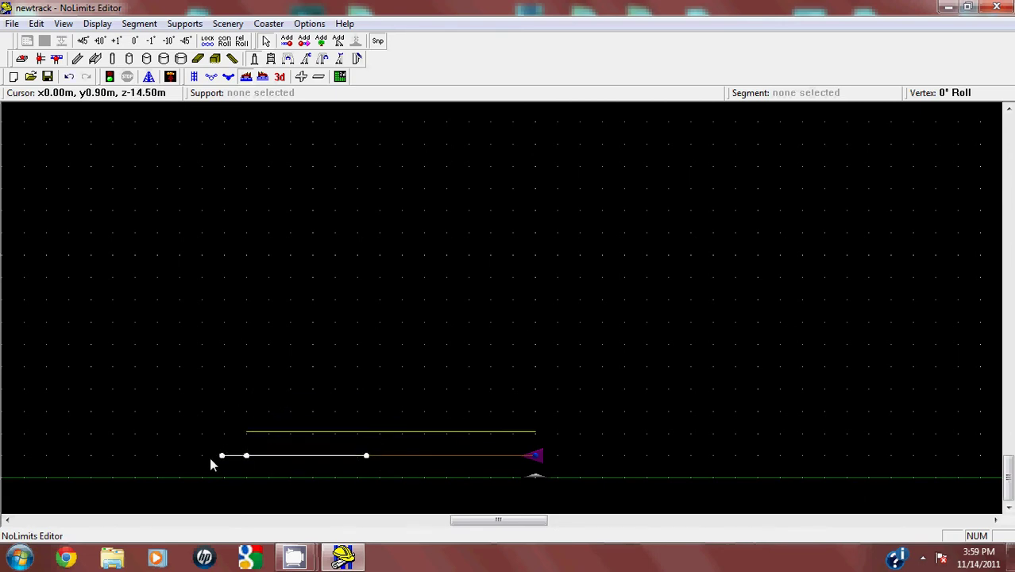
Set the type for new track segments to Lift
right_click_drag(238, 373, 354, 352)
left_click(138, 27)
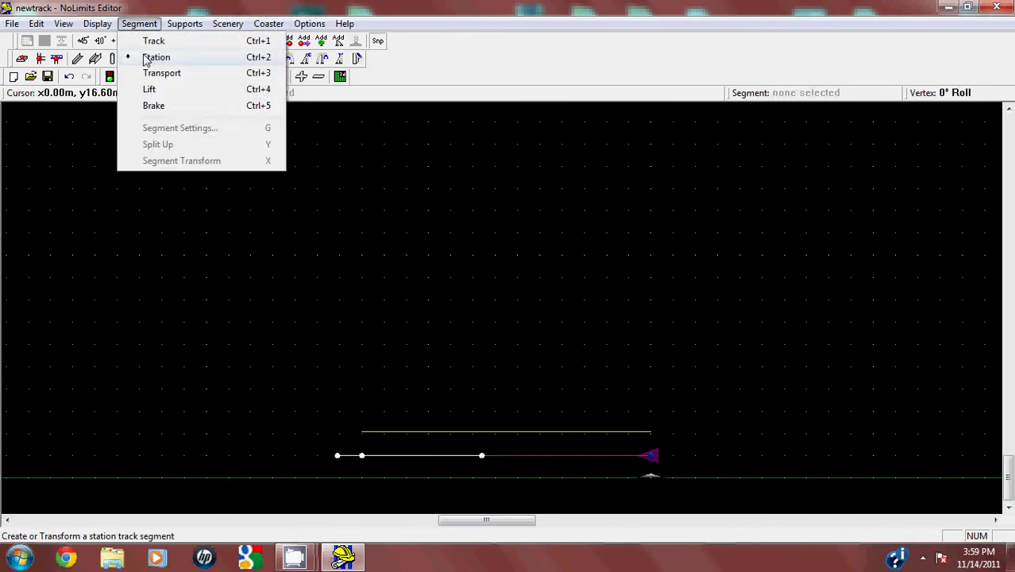
left_click(148, 88)
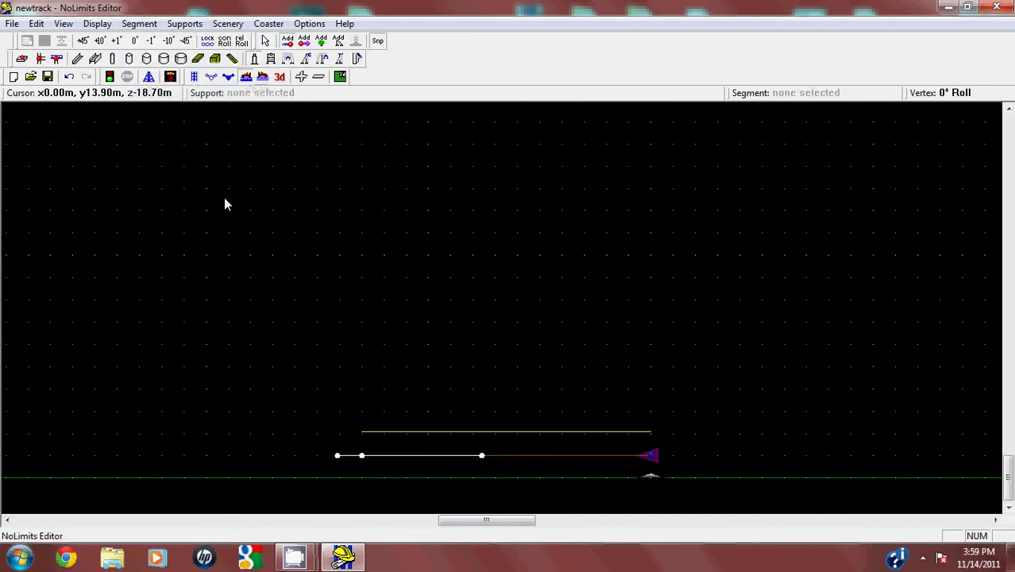
left_click(196, 392)
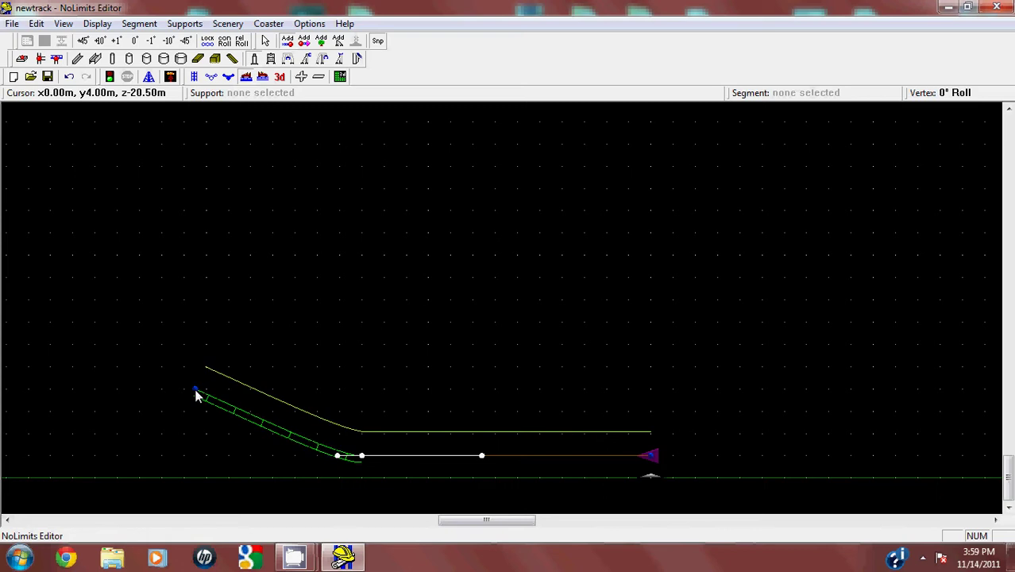
left_click(266, 42)
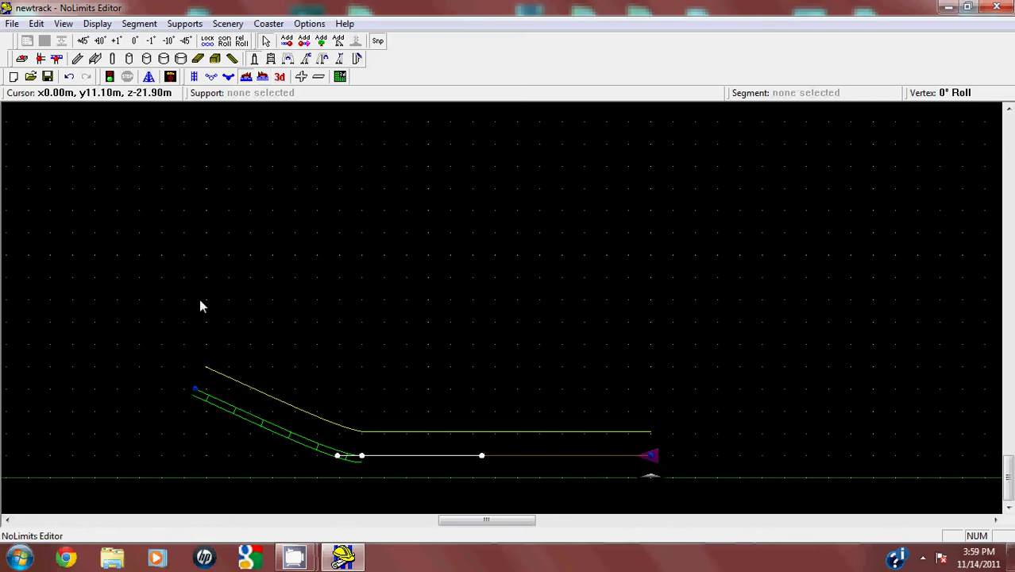
left_click_drag(180, 329, 218, 423)
left_click(36, 23)
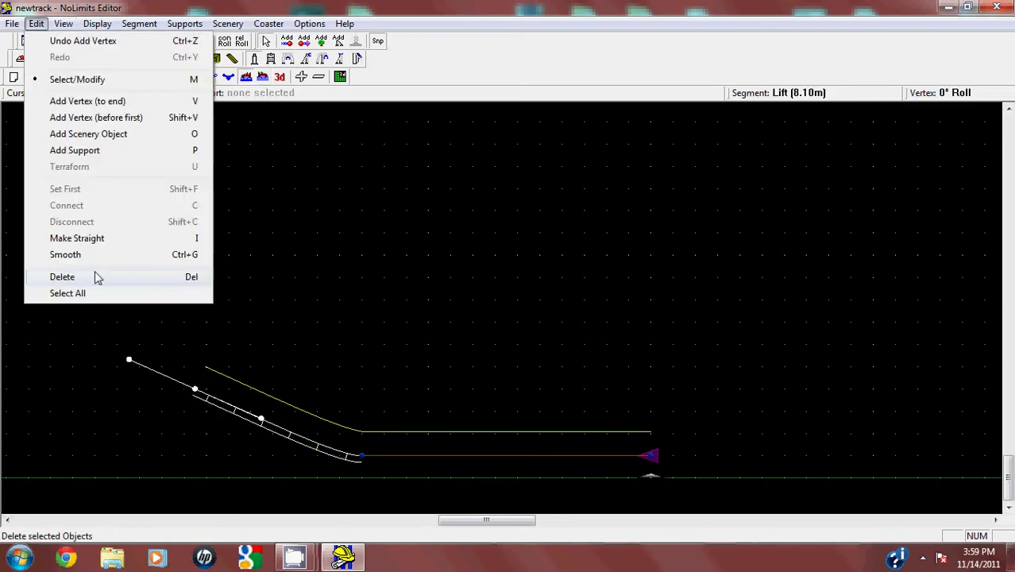
left_click(92, 277)
Add a long Lift segment climbing from the station's end to about 29 m height
scroll(182, 246, "down", 2)
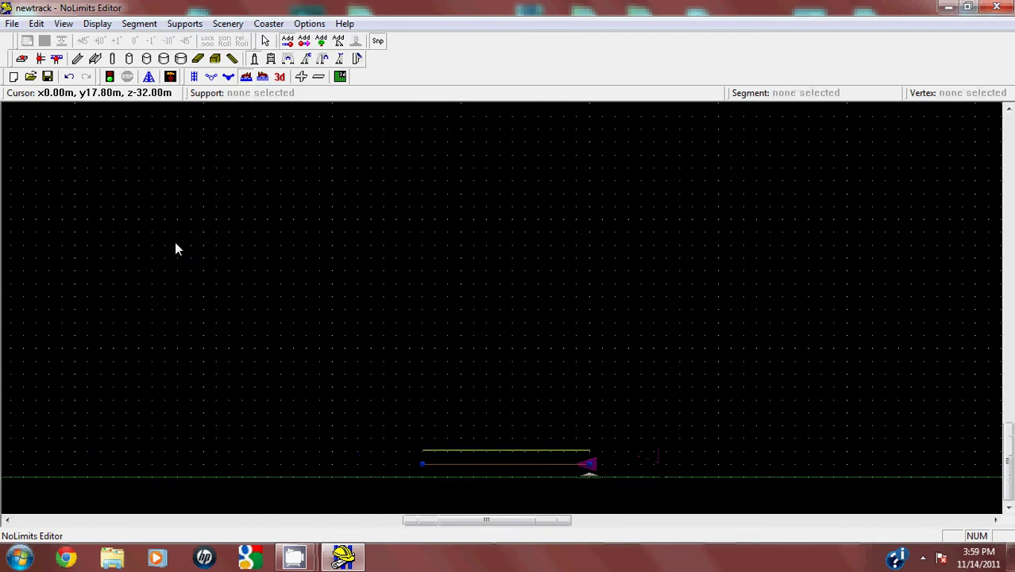
right_click_drag(163, 221, 279, 89)
left_click(219, 229)
scroll(436, 270, "up", 1)
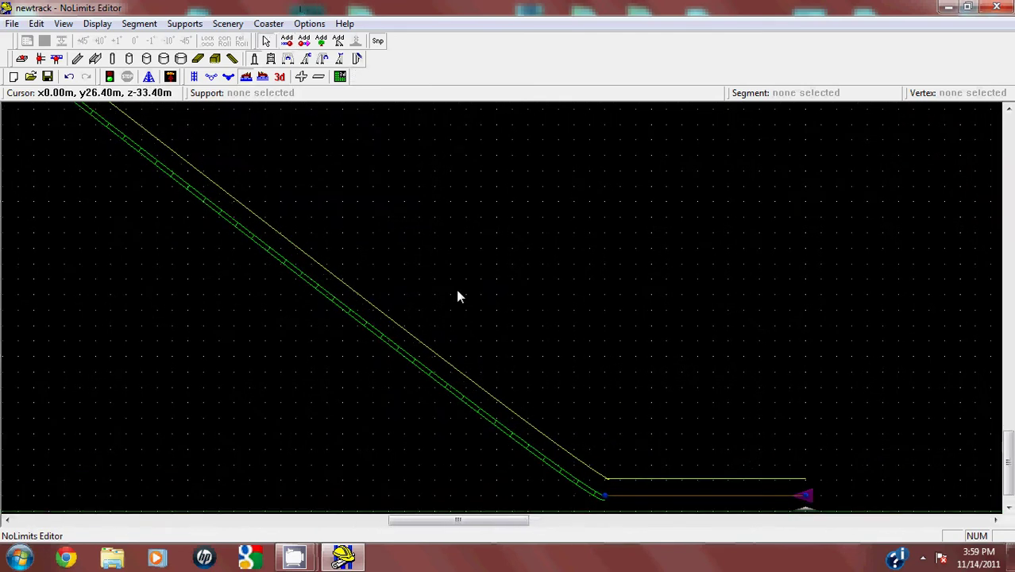
Lengthen the horizontal handle at the lift's foot for a gradual curve, and align the top vertex's handles with the slope
left_click(593, 499)
left_click_drag(593, 499, 429, 502)
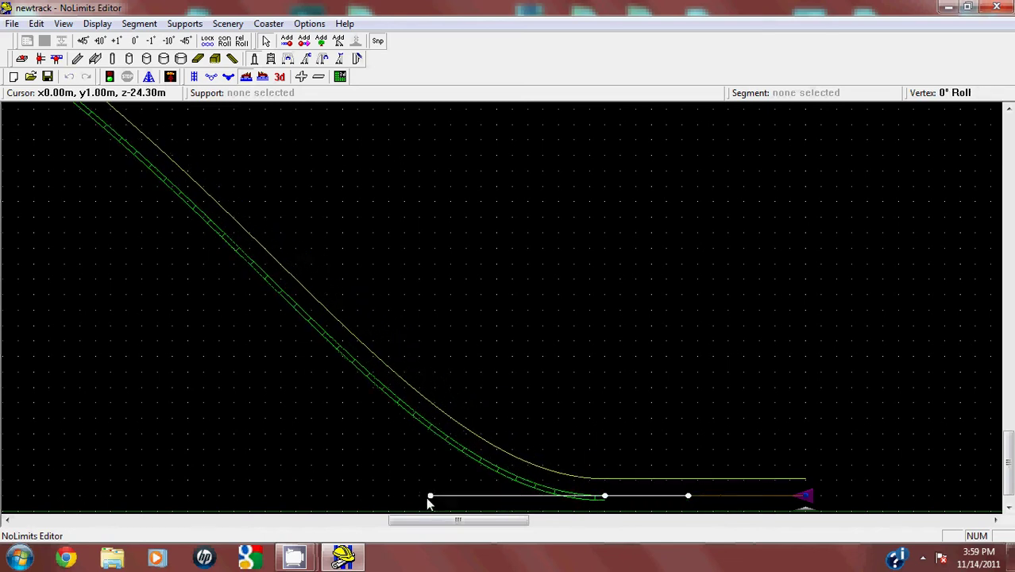
right_click_drag(349, 367, 468, 393)
scroll(468, 392, "down", 3)
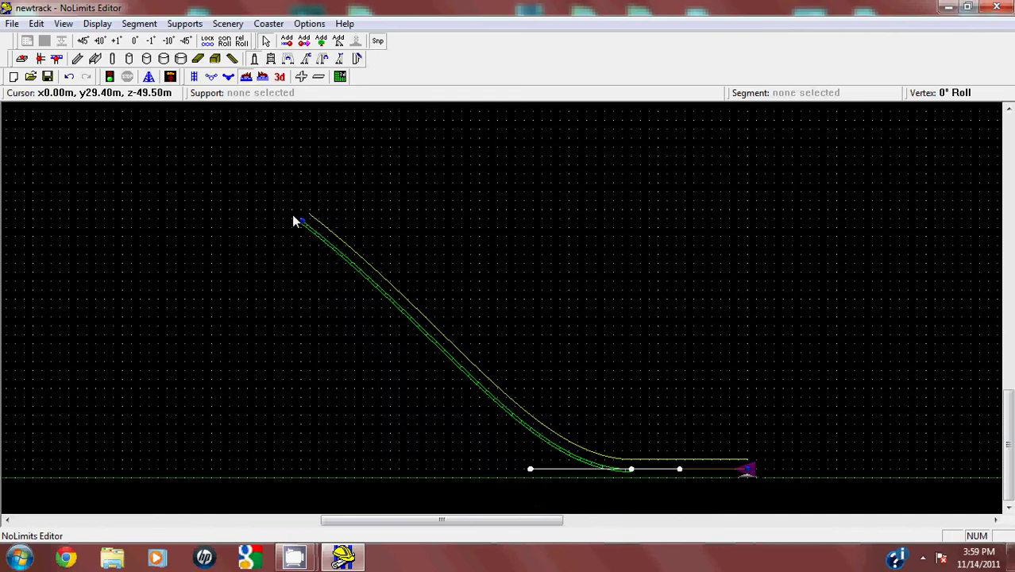
left_click(312, 233)
left_click_drag(454, 346, 443, 364)
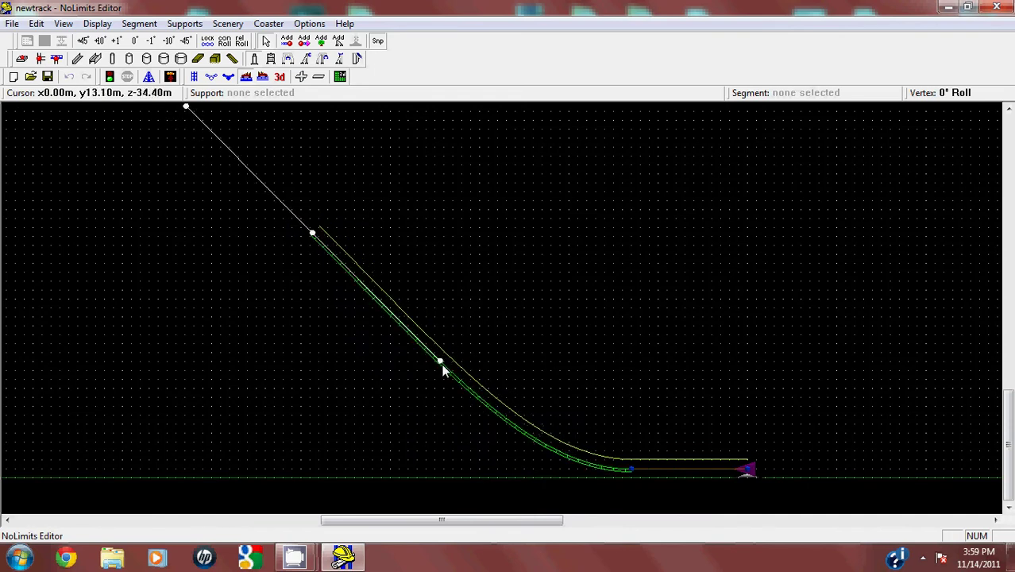
Add another Lift vertex beyond the top of the slope to form the crest of the lift hill
scroll(354, 246, "up", 1)
right_click_drag(350, 228, 389, 258)
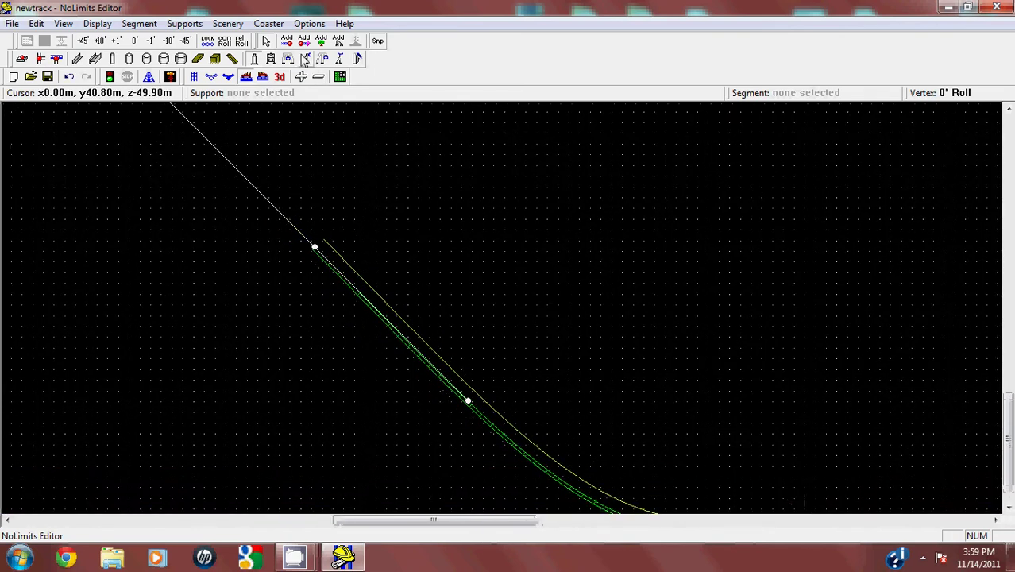
left_click(286, 43)
scroll(174, 258, "up", 2)
right_click_drag(180, 246, 490, 328)
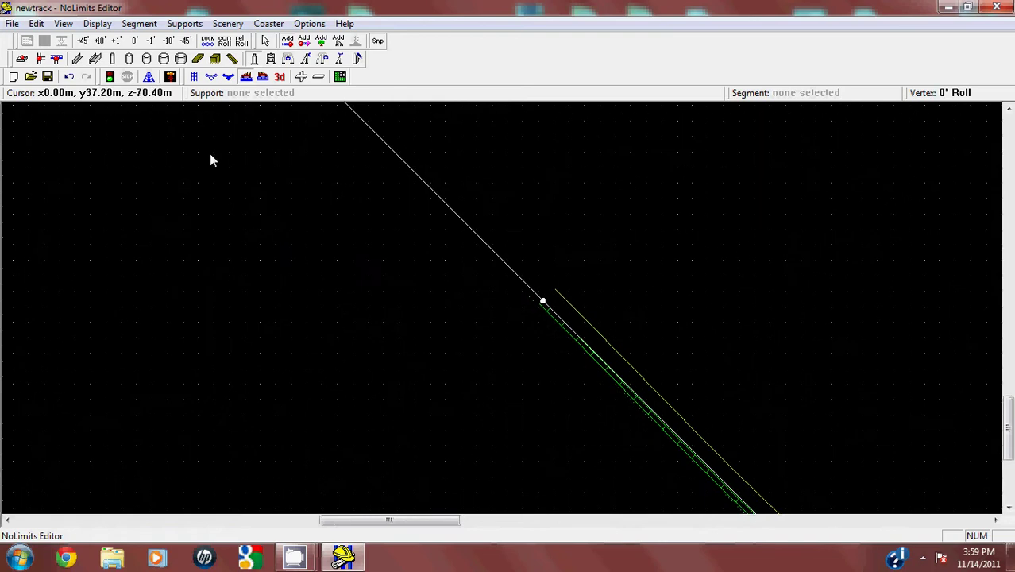
left_click(357, 284)
left_click(263, 39)
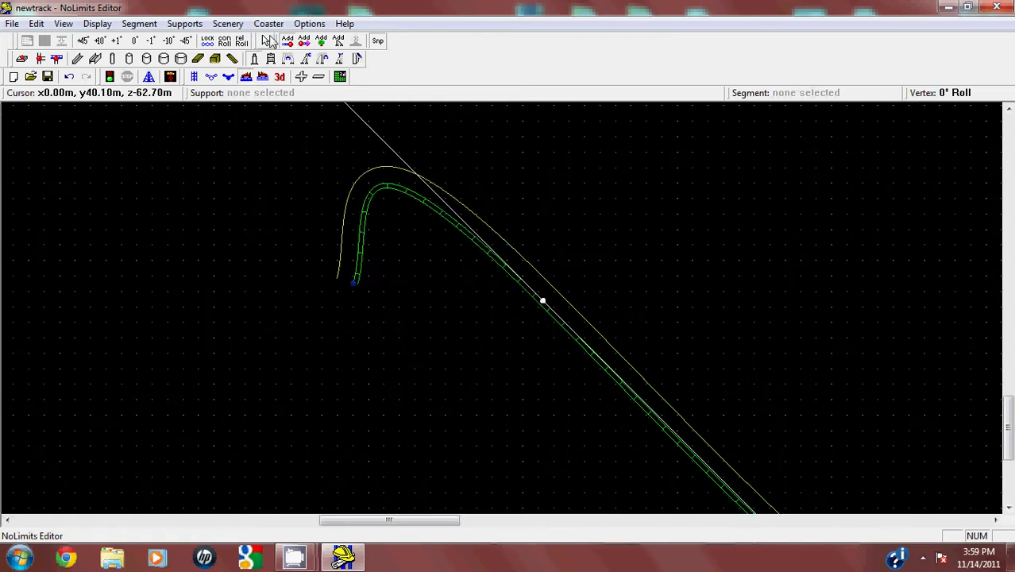
Shorten the upper handle of the vertex below the crest and adjust its lower handle to keep the slope straight
right_click_drag(397, 265, 417, 310)
left_click_drag(343, 127, 502, 279)
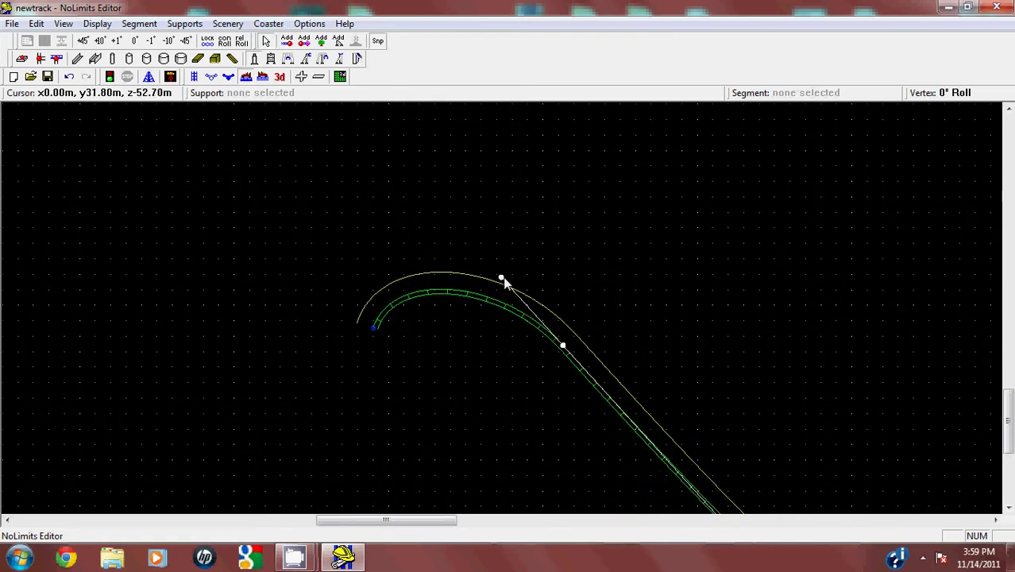
right_click_drag(671, 420, 646, 355)
right_click_drag(675, 435, 651, 255)
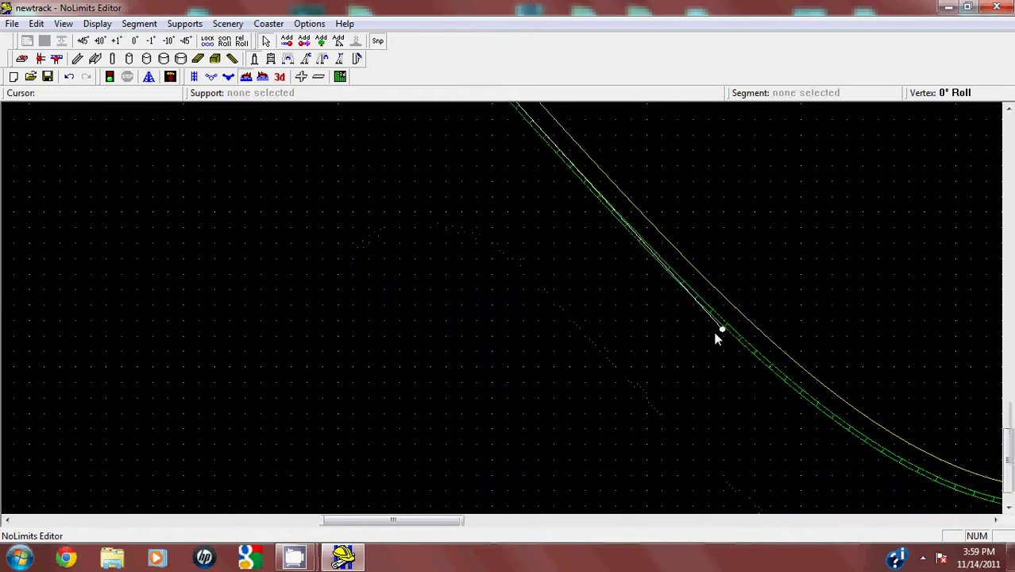
left_click_drag(721, 330, 739, 326)
right_click_drag(538, 150, 697, 343)
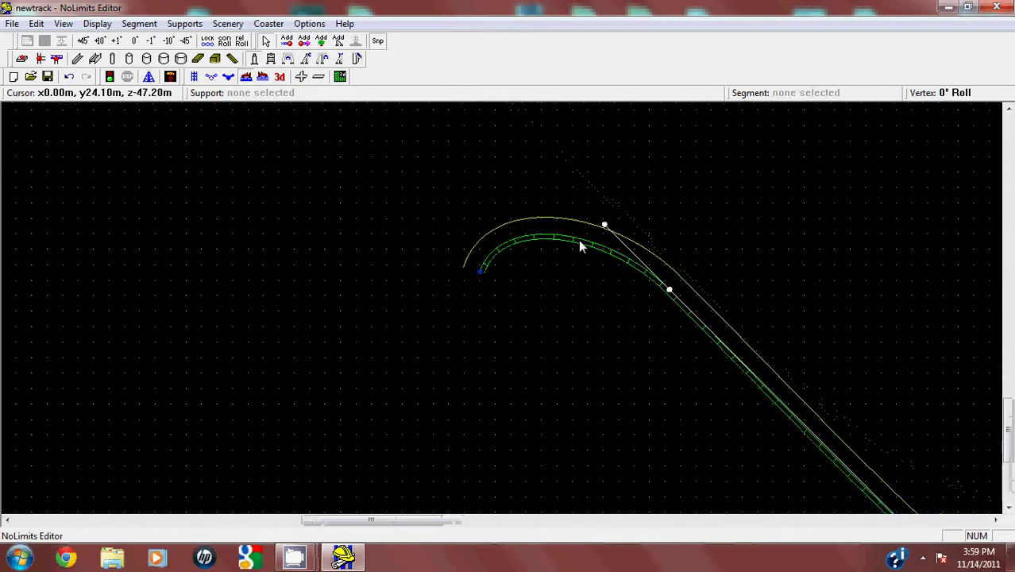
Flatten the crest by turning the end vertex's handles nearly horizontal and raising the vertex to about 31 m
left_click(481, 271)
left_click_drag(499, 214, 571, 266)
left_click_drag(479, 274, 468, 229)
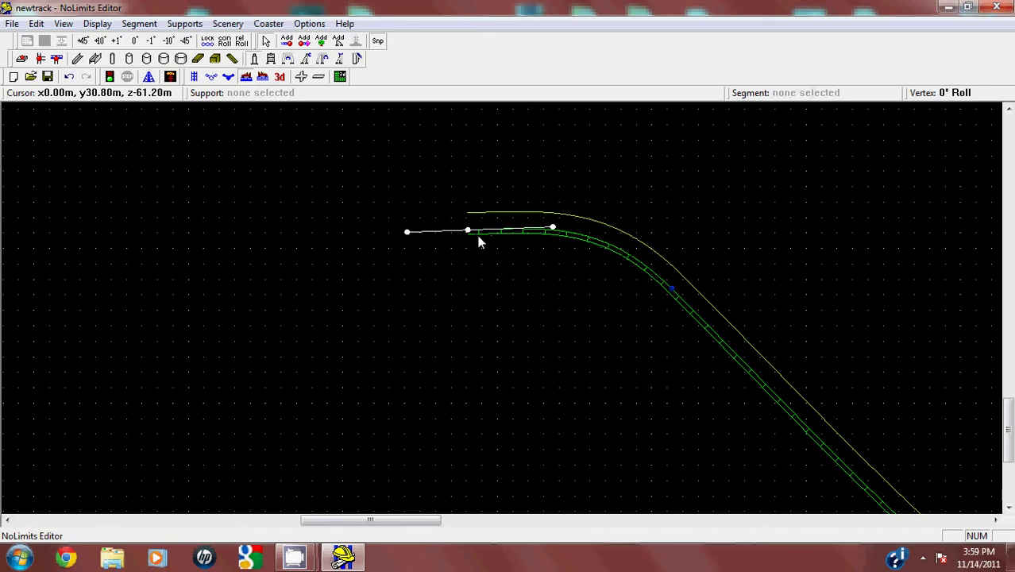
Switch new segments from Lift to plain track and add a vertex near ground level beyond the crest for the first drop
scroll(445, 129, "up", 2)
left_click(288, 44)
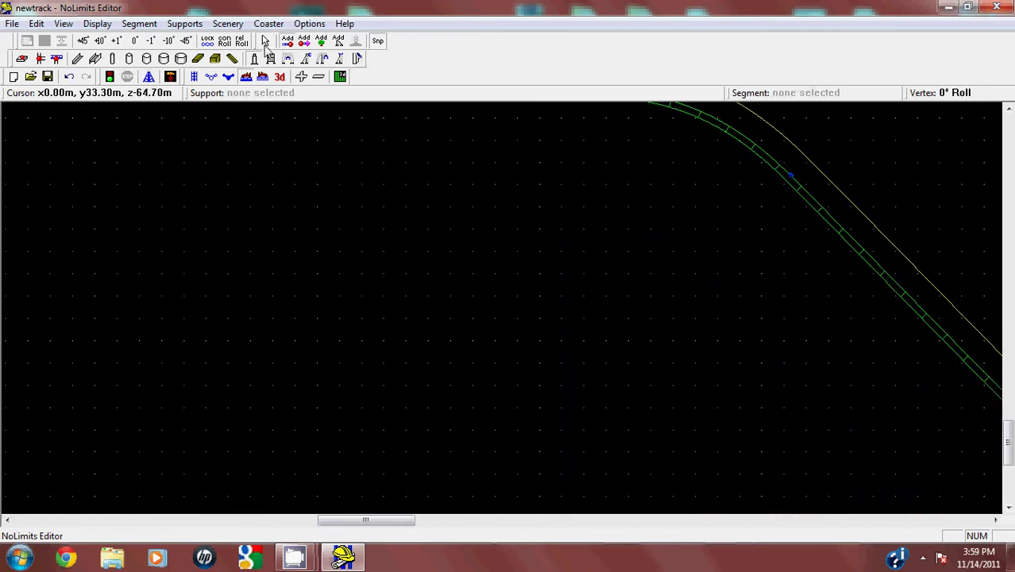
left_click(190, 26)
left_click(156, 40)
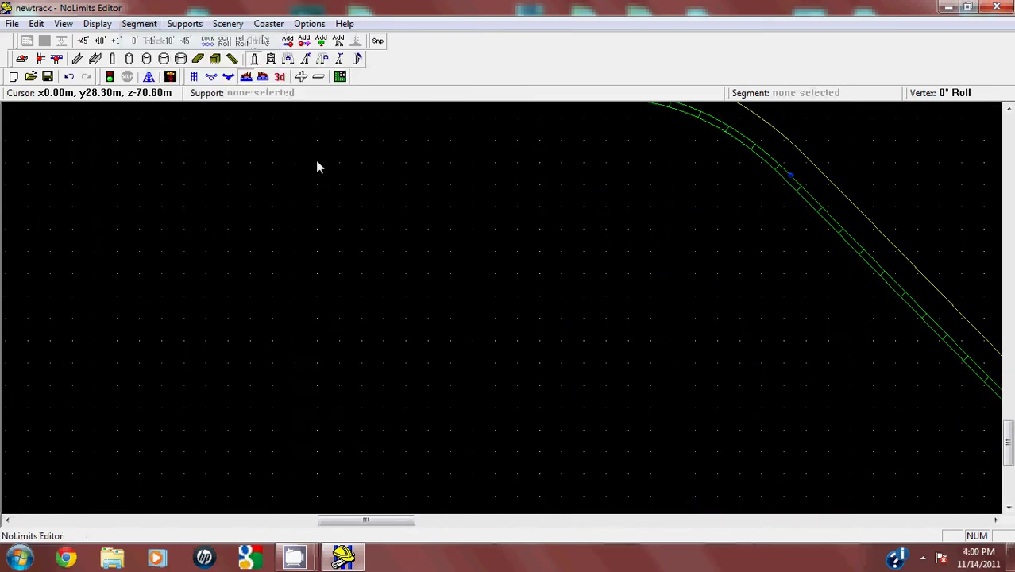
scroll(442, 302, "down", 4)
scroll(438, 302, "down", 2)
scroll(452, 317, "down", 2)
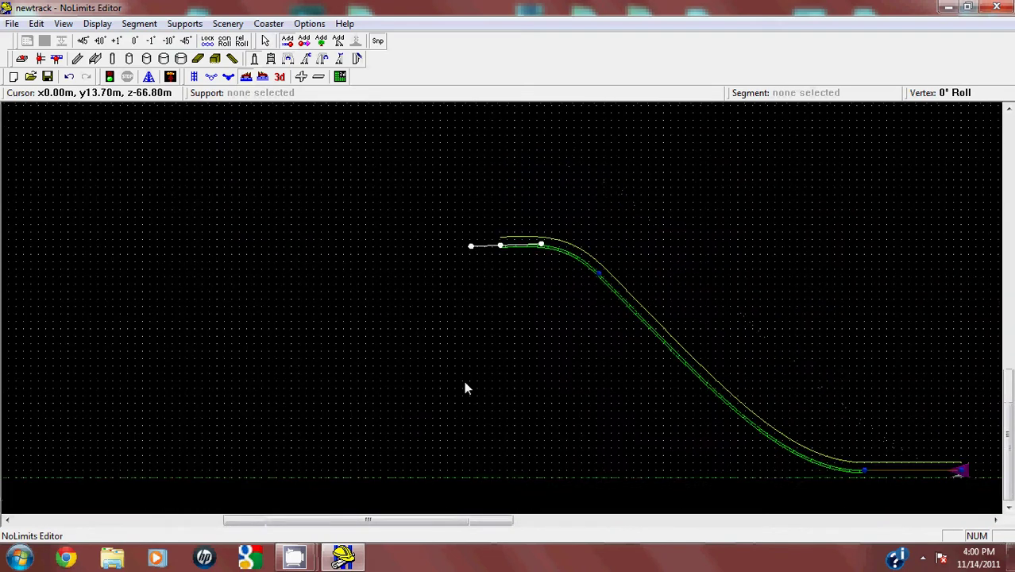
left_click(368, 467)
Smooth the first drop by lengthening the crest's drop-side handle, leveling the bottom vertex's handles and moving that vertex farther out
scroll(441, 222, "up", 2)
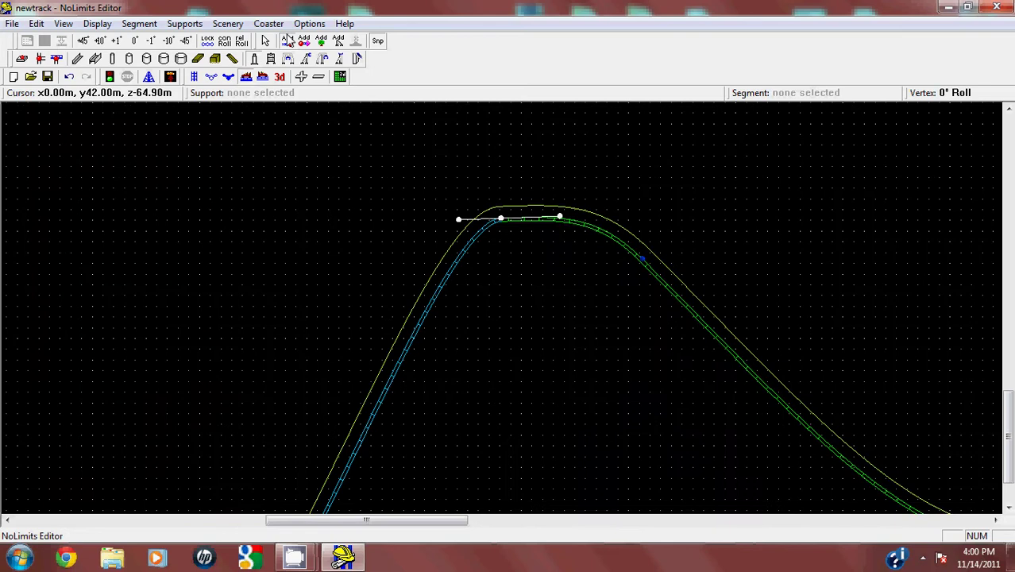
left_click_drag(459, 217, 428, 219)
right_click_drag(306, 506, 294, 432)
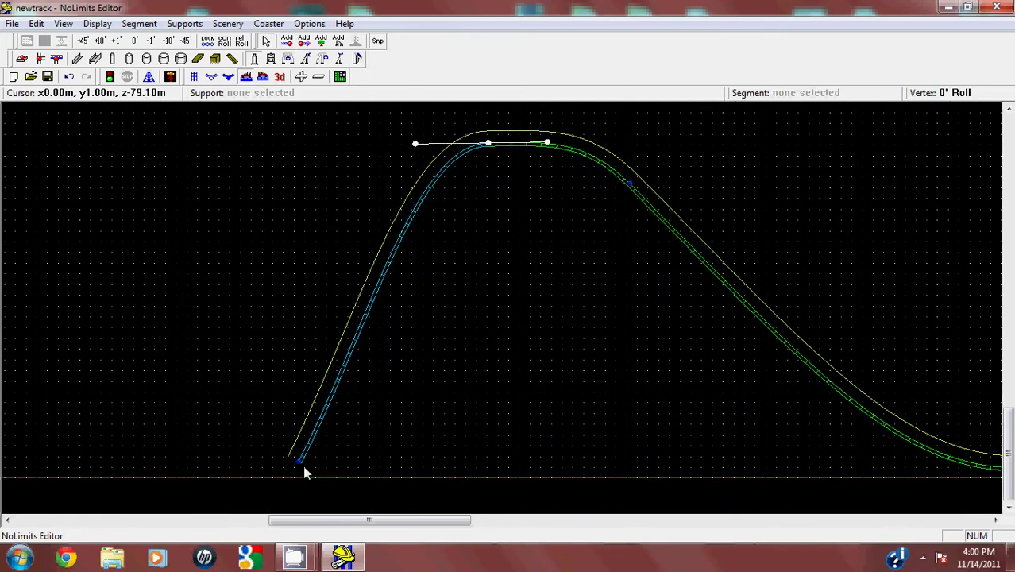
left_click(300, 462)
left_click_drag(369, 342, 462, 461)
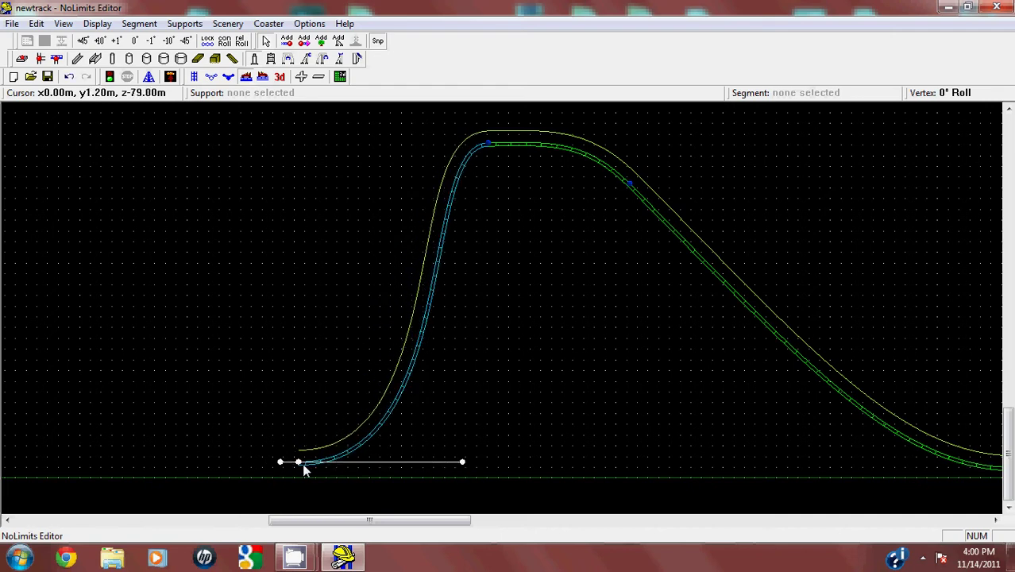
left_click_drag(305, 469, 240, 468)
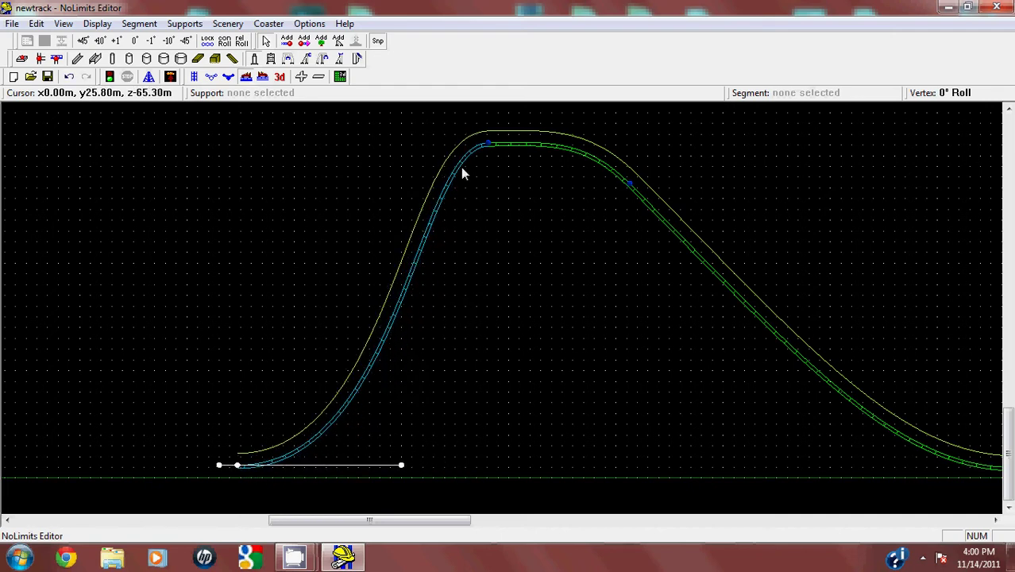
Lengthen the crest's drop-side handle further and make the crest's handles fully horizontal
left_click(487, 143)
left_click_drag(415, 143, 383, 143)
right_click_drag(379, 147, 405, 111)
Add a vertex about 24 m high beyond the first valley, and lengthen the valley's outgoing handle horizontally
left_click(286, 42)
right_click_drag(247, 323, 458, 323)
scroll(211, 339, "left", 1)
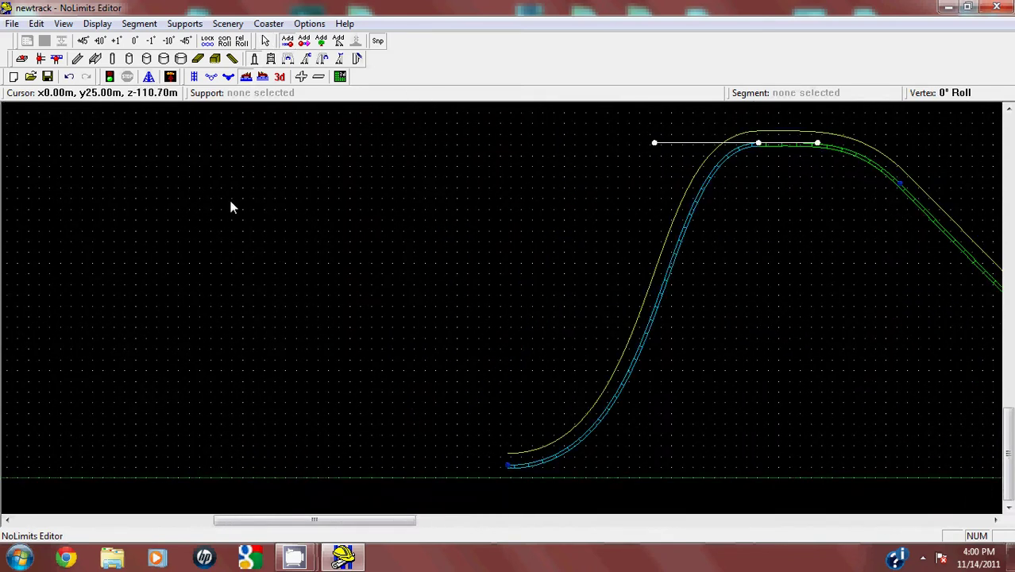
left_click(205, 222)
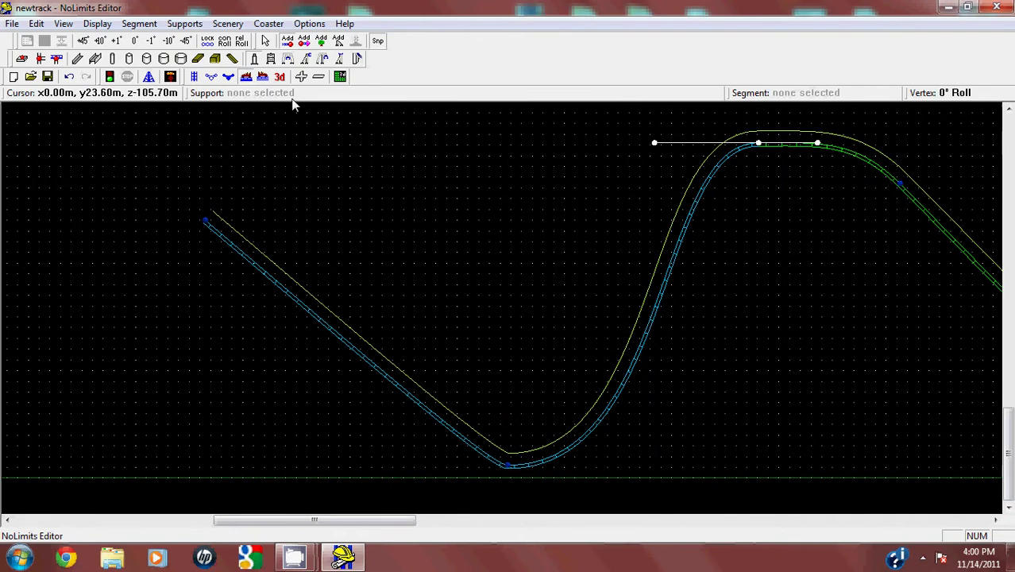
left_click(265, 41)
left_click(507, 466)
left_click_drag(490, 466, 362, 466)
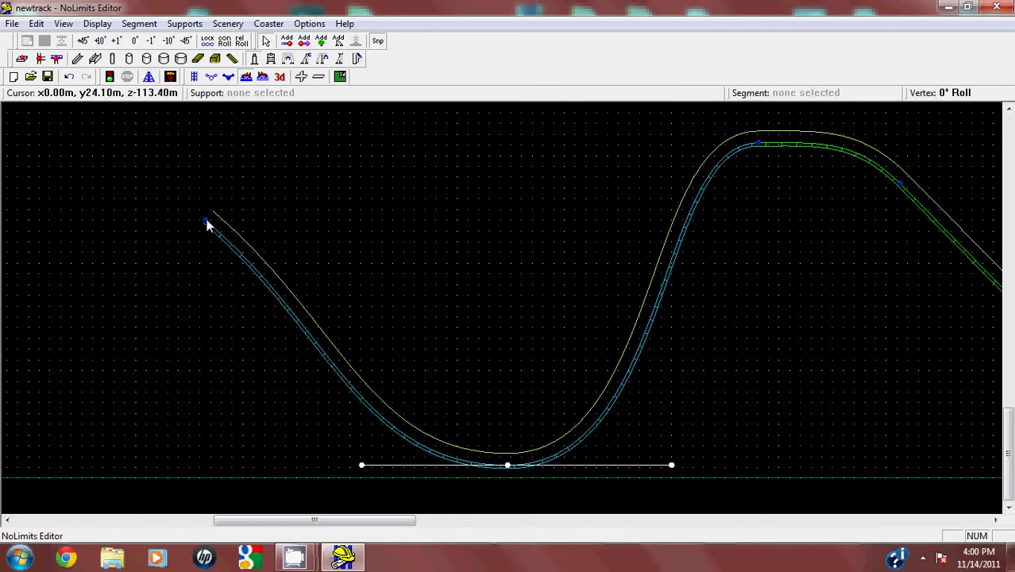
Lower the second hill's top vertex to about 21 m, level its handles and slightly shorten the one facing the first valley
left_click_drag(206, 221, 199, 265)
left_click_drag(305, 365, 405, 251)
right_click_drag(407, 252, 482, 254)
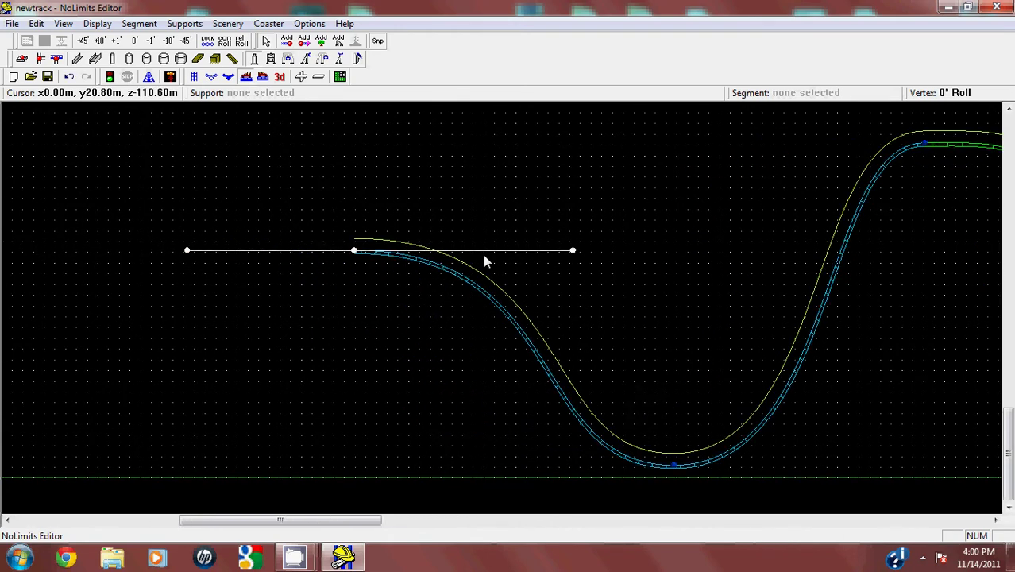
left_click_drag(574, 250, 562, 250)
Add a vertex near ground level beyond the second hill and shorten the hilltop's outgoing handle
right_click_drag(501, 262, 588, 239)
scroll(589, 245, "left", 3)
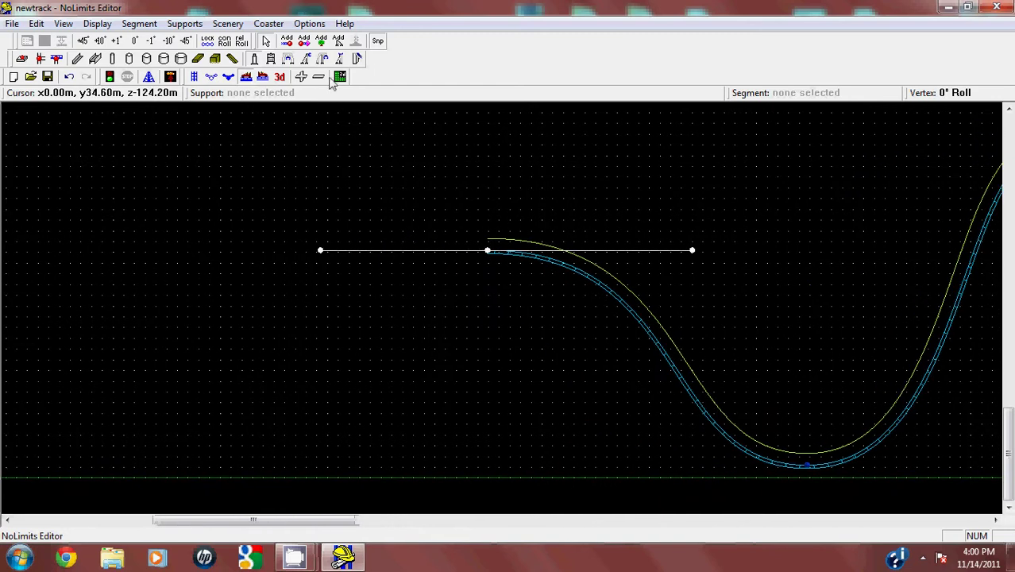
left_click(268, 464)
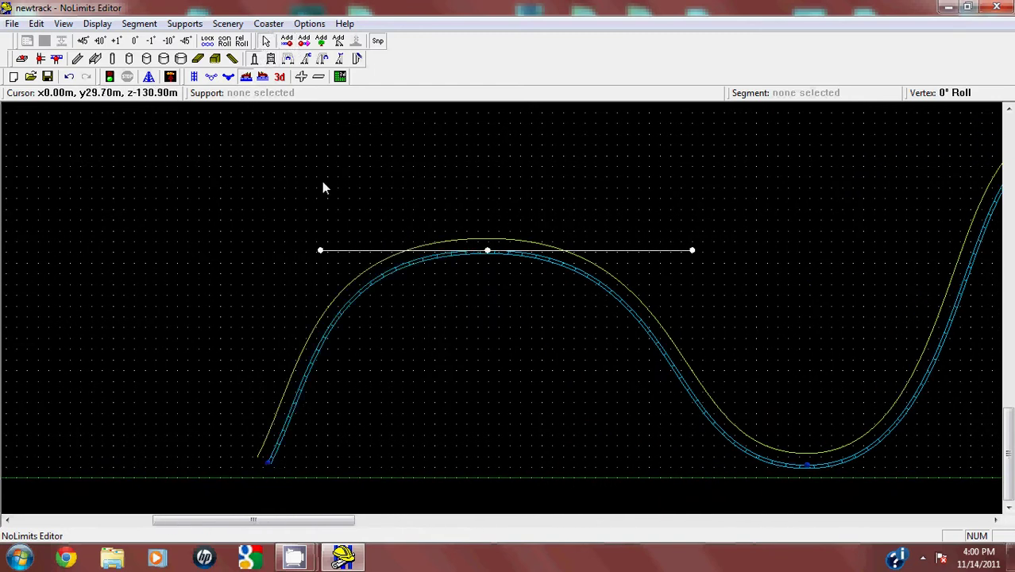
left_click_drag(321, 251, 347, 252)
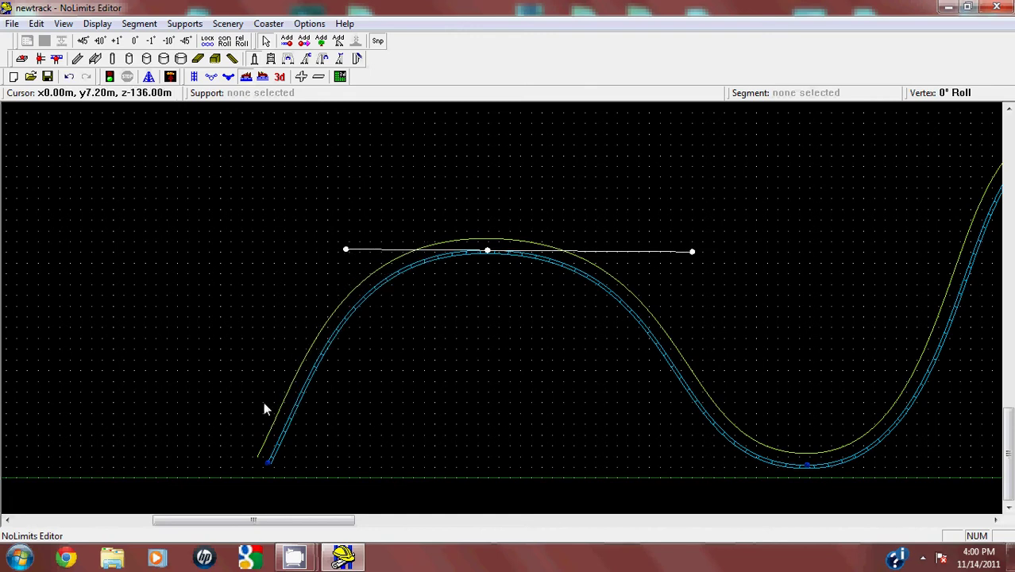
Shape the second valley by moving its vertex slightly outward, turning its handles nearly horizontal and lowering it a little
left_click_drag(270, 464, 246, 459)
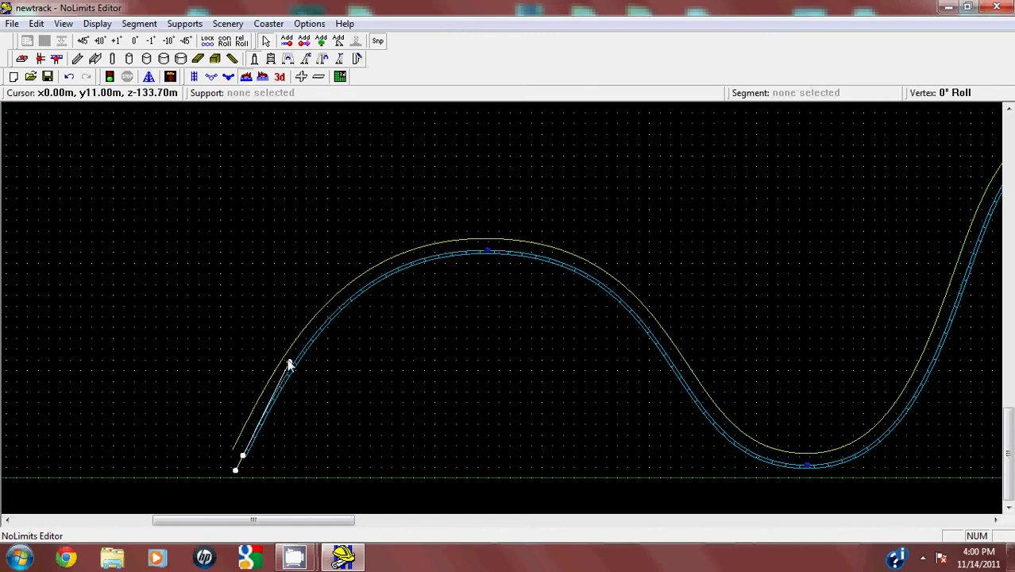
left_click_drag(289, 365, 368, 450)
scroll(316, 385, "left", 1)
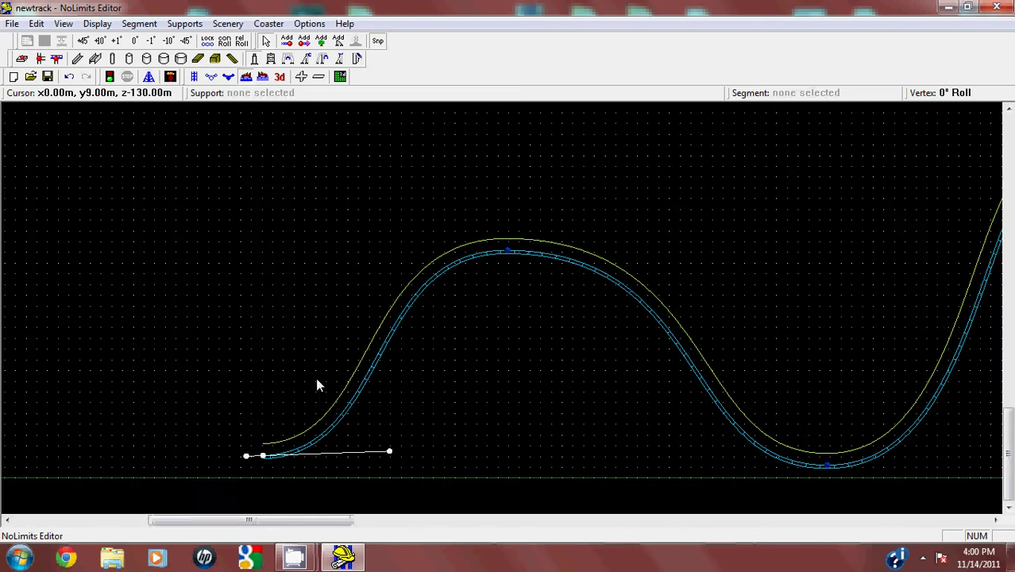
scroll(316, 385, "left", 2)
left_click_drag(431, 449, 440, 457)
left_click(310, 459)
left_click_drag(304, 458, 299, 465)
Extend the track from the second valley to a new vertex about 17 m high, and stretch the valley's outgoing handle horizontally
left_click(286, 42)
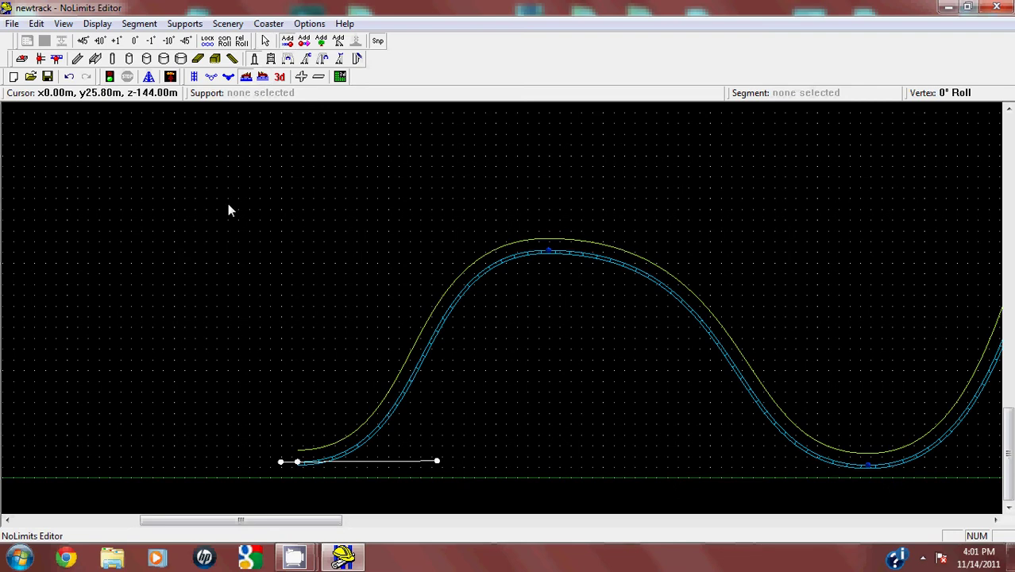
right_click_drag(173, 235, 358, 238)
left_click(191, 300)
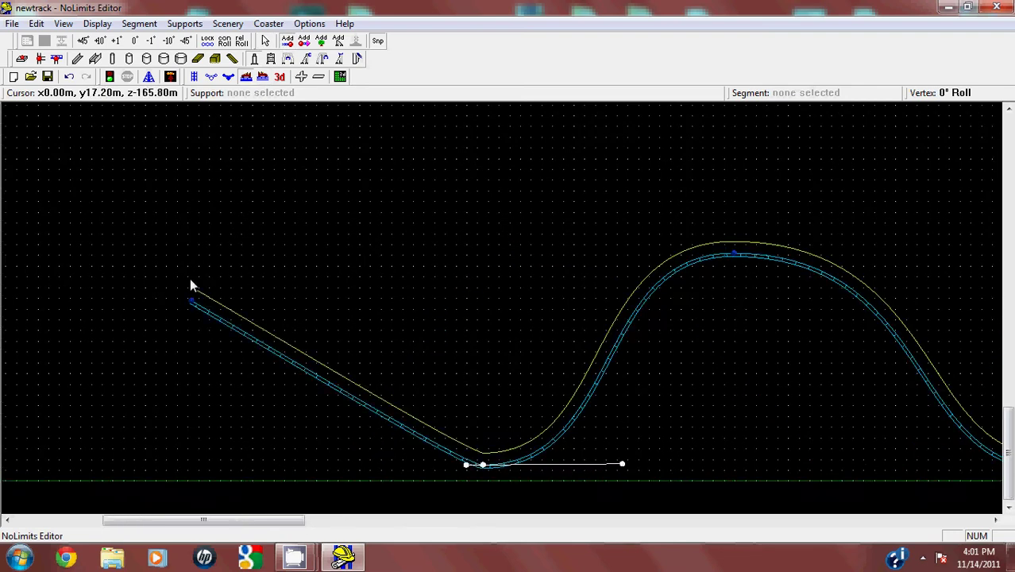
left_click(266, 39)
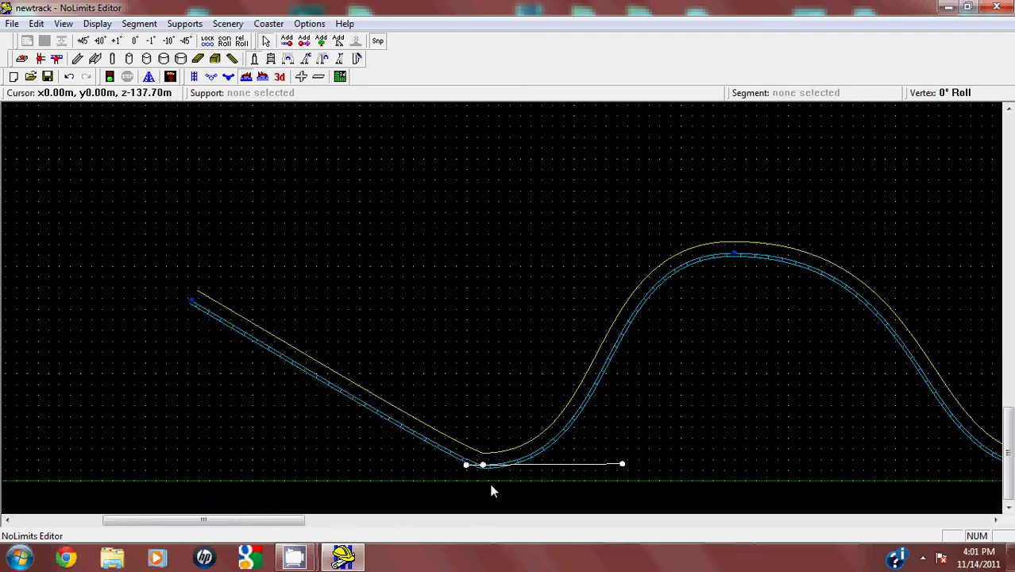
left_click_drag(464, 466, 365, 470)
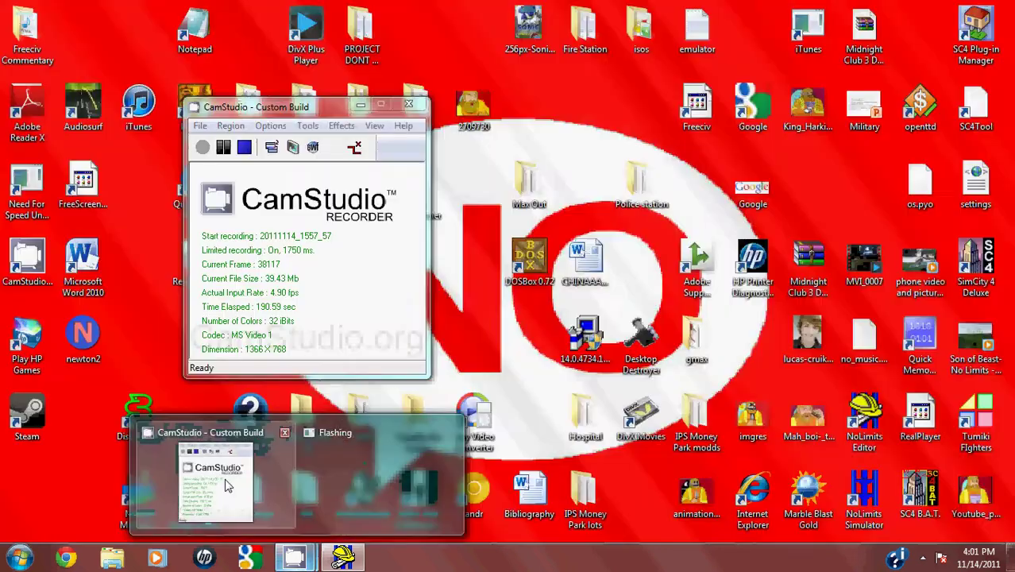
left_click(221, 473)
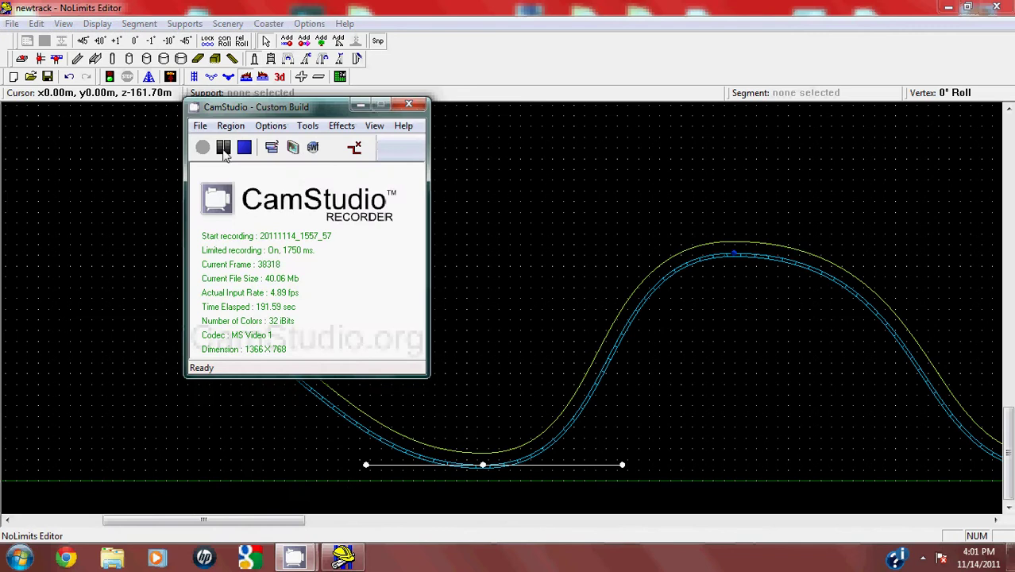
left_click(223, 148)
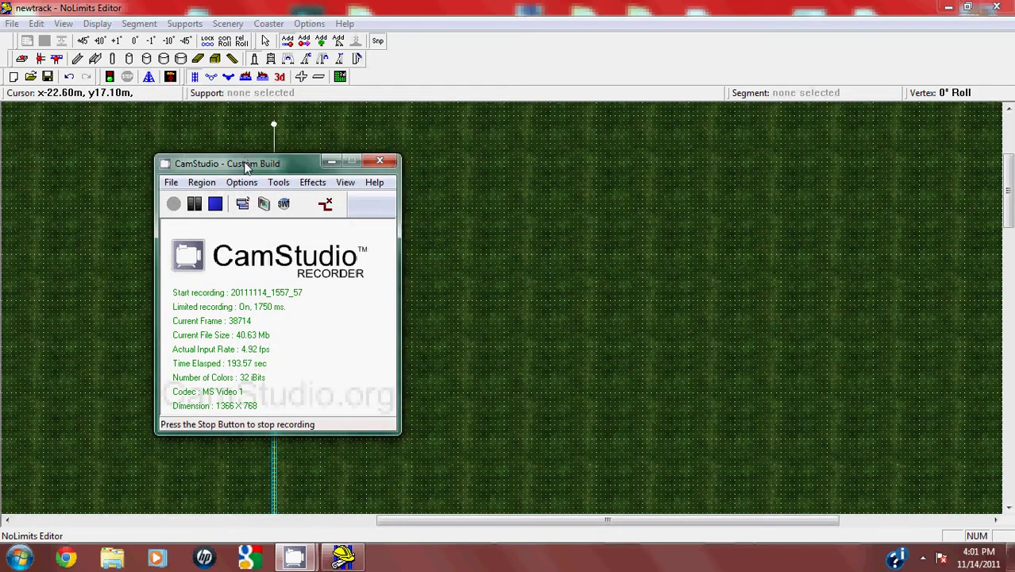
left_click_drag(246, 166, 246, 226)
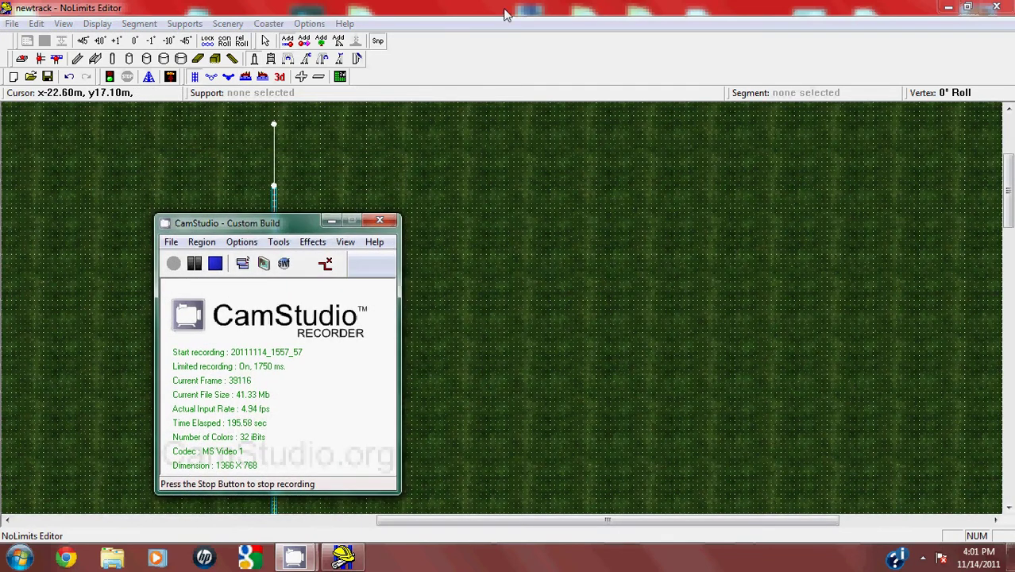
left_click(554, 4)
Add a vertex in the top view about 22 m to the side of the track's end to start a turnaround
scroll(314, 181, "up", 2)
right_click_drag(337, 193, 515, 319)
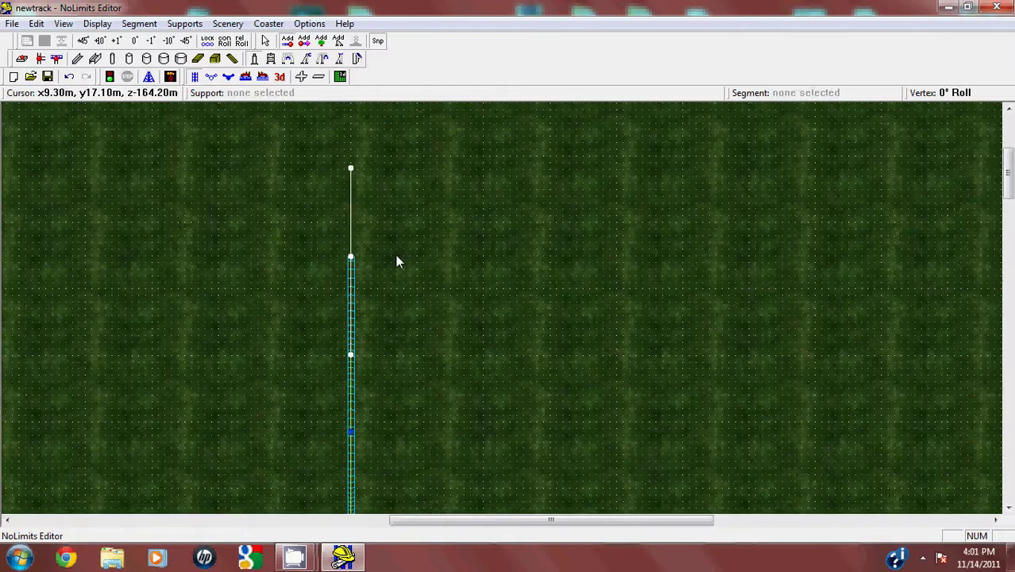
scroll(395, 254, "up", 1)
right_click_drag(394, 254, 253, 274)
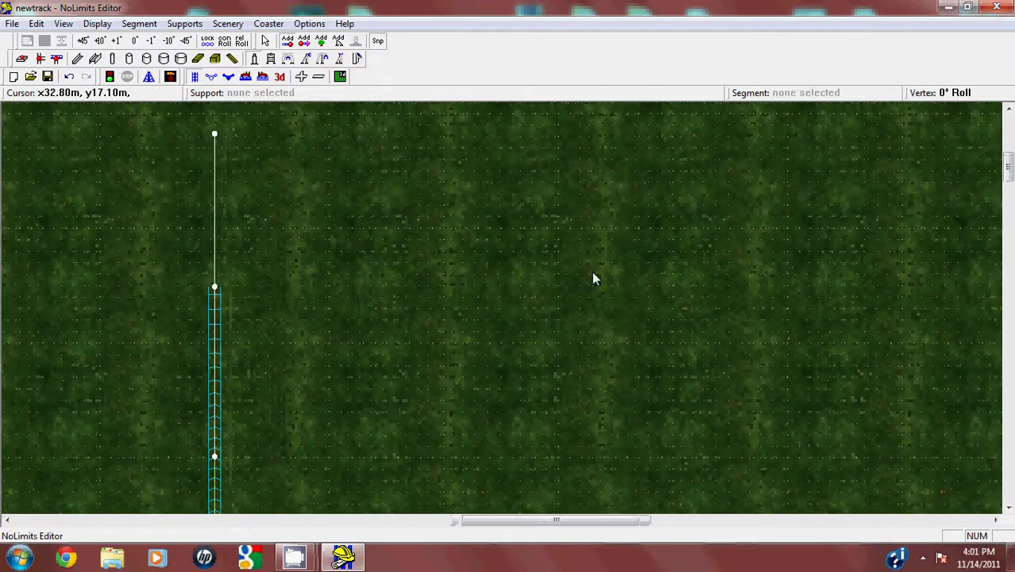
left_click(461, 295)
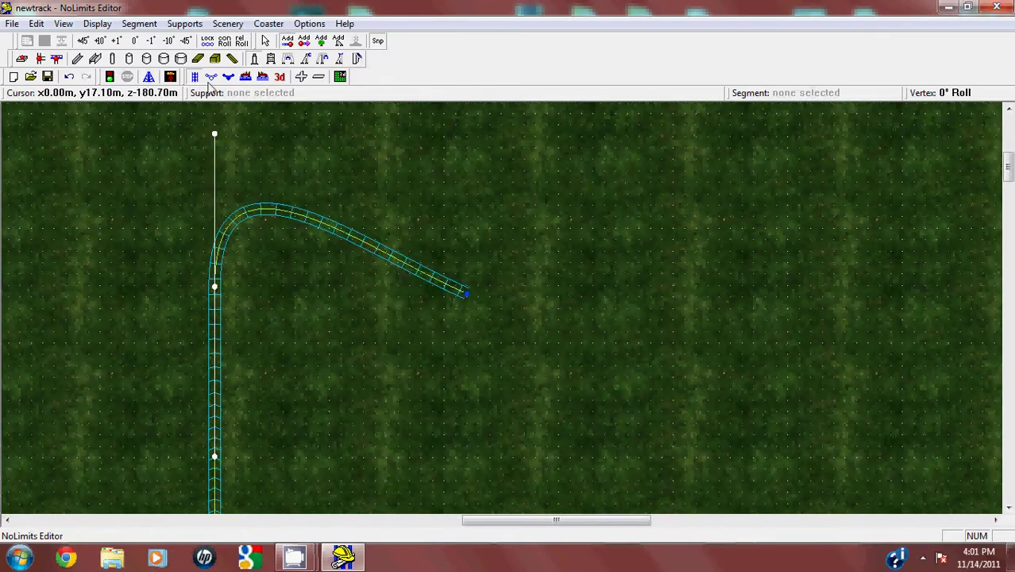
Turn the new vertex's handles nearly parallel to the incoming track and slightly lengthen the turn's entry handle for a rounded U-turn
left_click(267, 41)
left_click(467, 293)
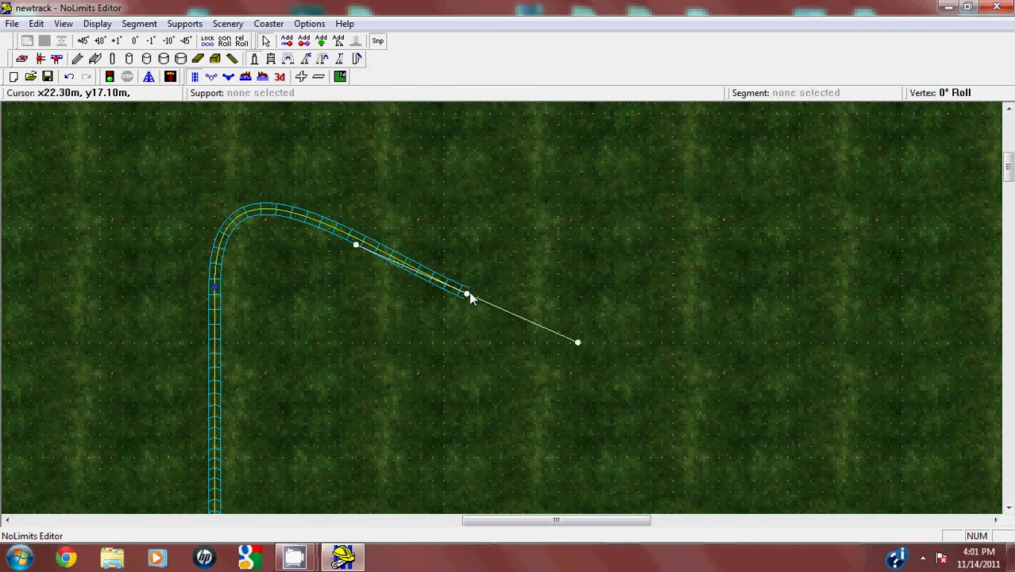
left_click_drag(360, 246, 459, 100)
left_click(212, 293)
left_click(215, 286)
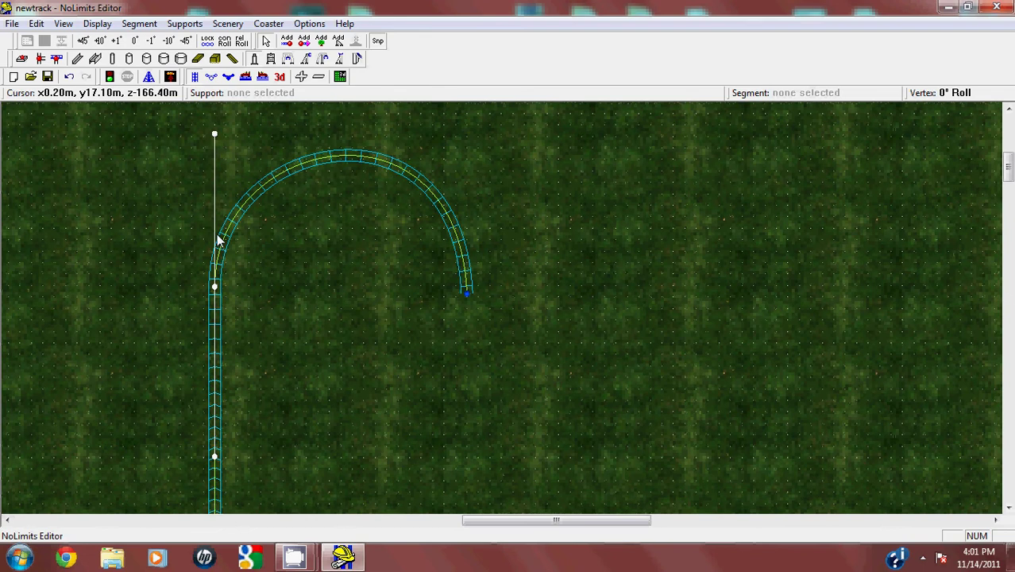
left_click_drag(215, 133, 214, 125)
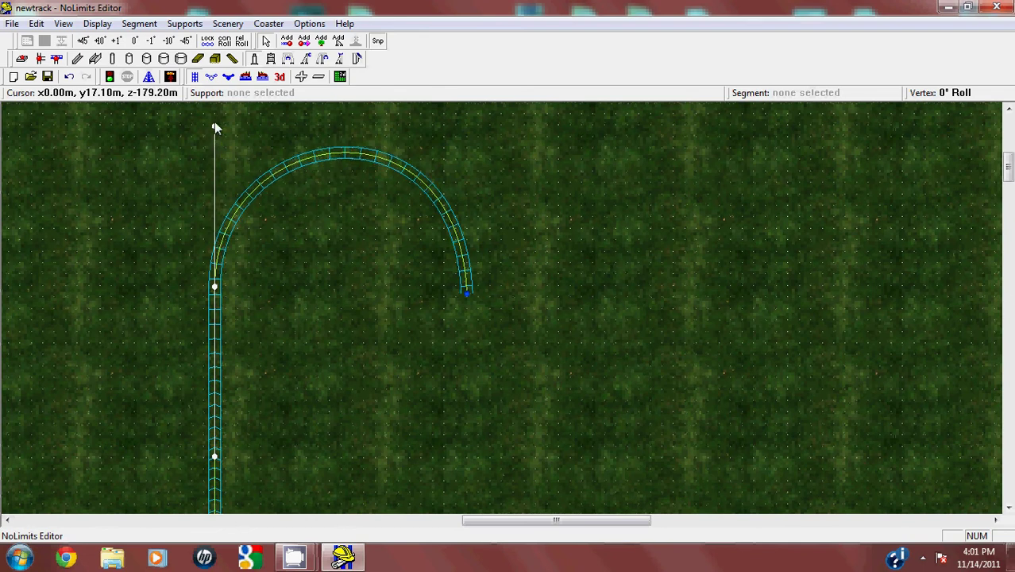
Switch to the side view to examine the hill leading into the turnaround
left_click(246, 77)
scroll(311, 282, "up", 1)
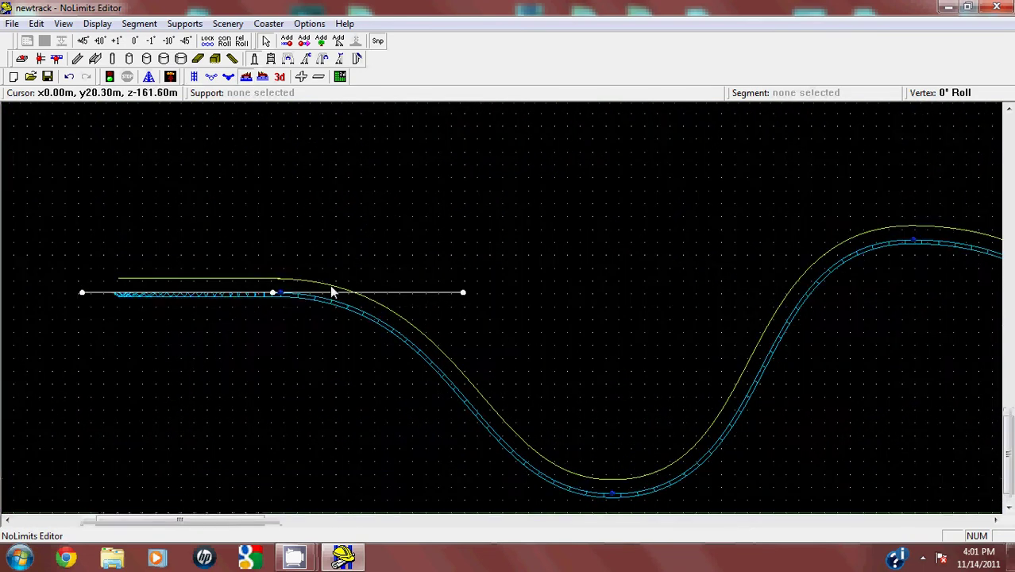
right_click_drag(329, 287, 325, 250)
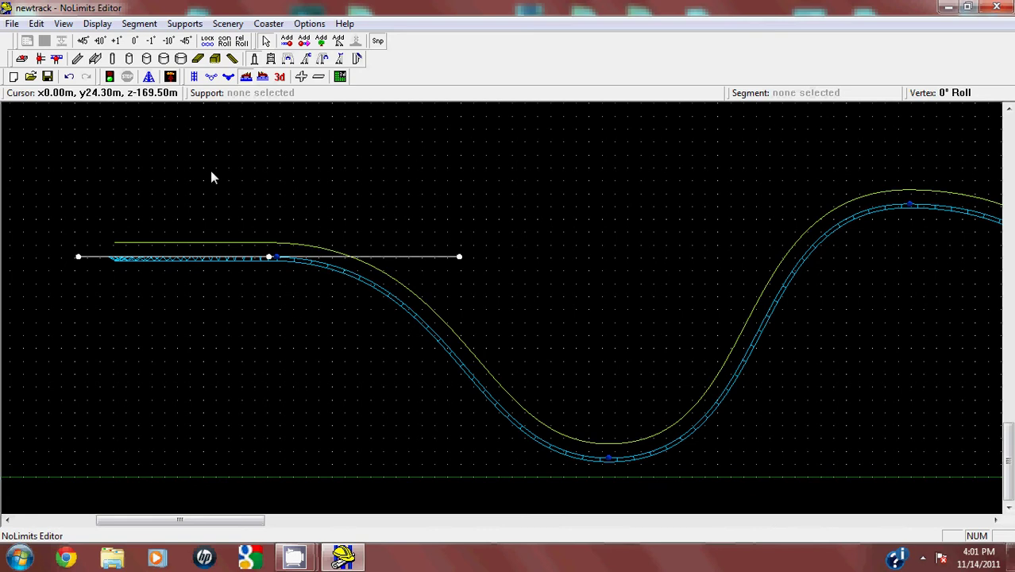
right_click_drag(402, 325, 374, 322)
scroll(383, 353, "up", 1)
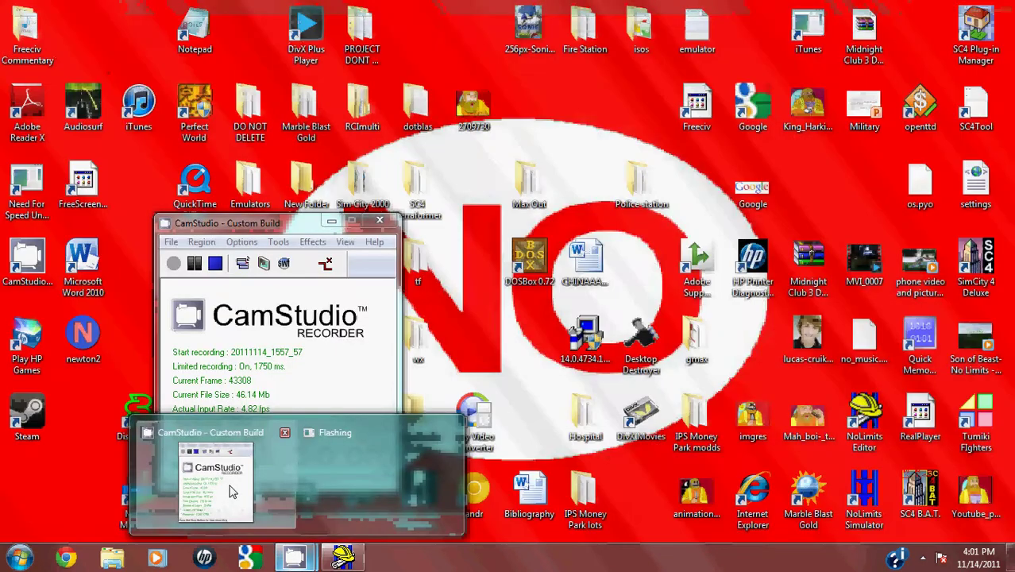
left_click(234, 491)
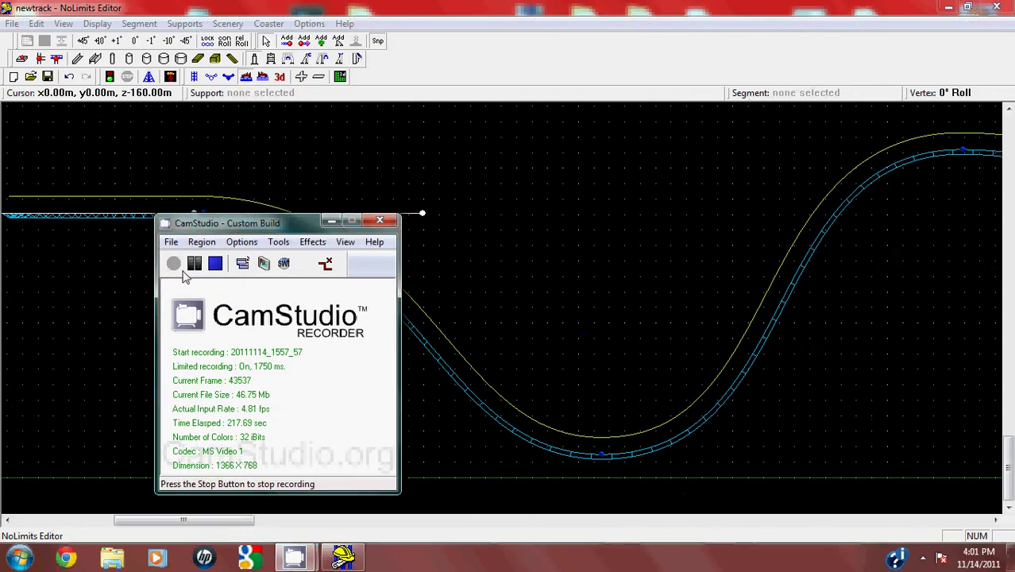
left_click(194, 262)
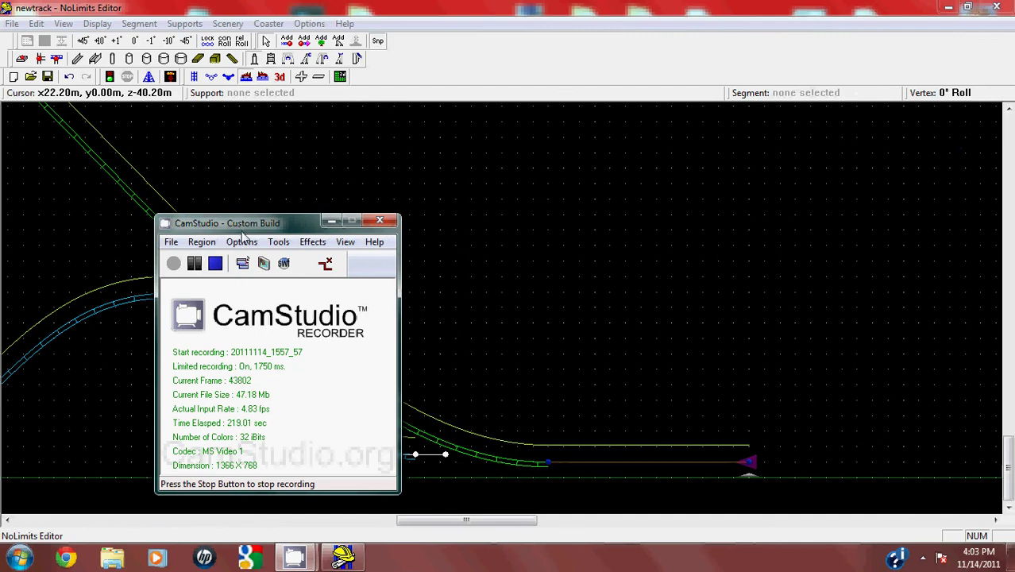
left_click_drag(234, 223, 248, 244)
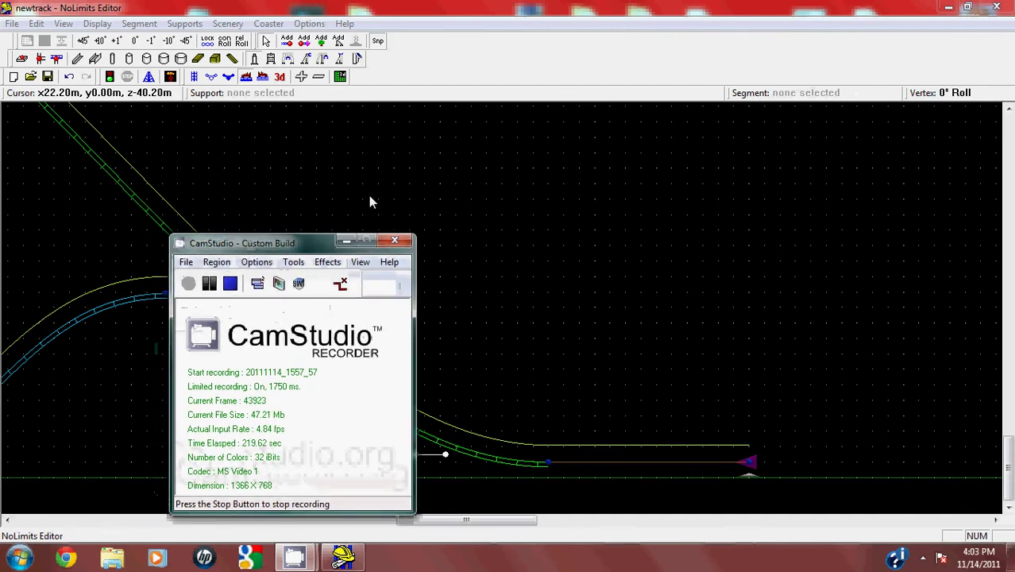
Extend the track from its last valley with a brake segment about 23 m long, ending beside the station's start, and inspect its brake settings
left_click(431, 3)
scroll(510, 362, "up", 1)
right_click_drag(547, 381, 409, 348)
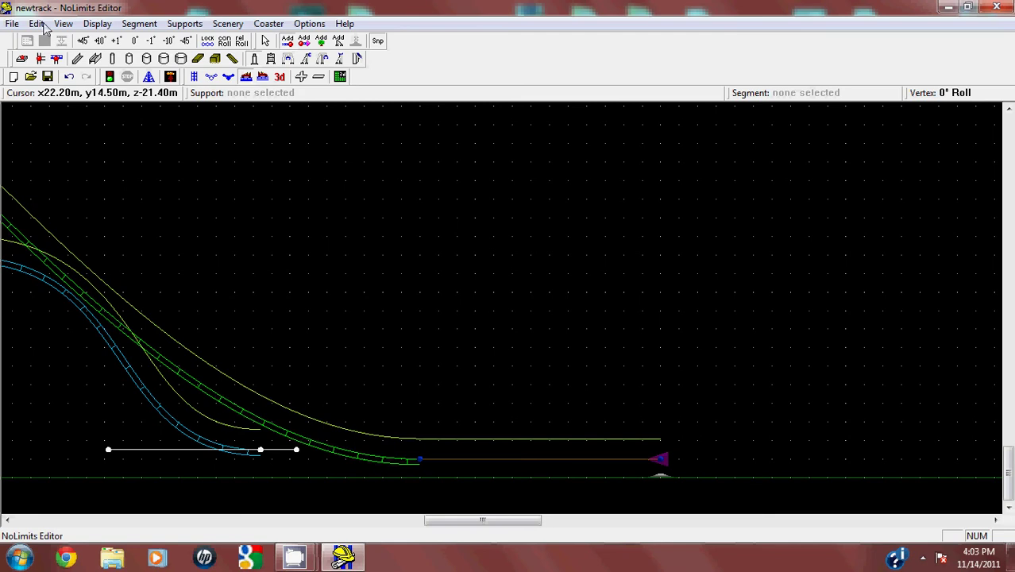
left_click(43, 25)
left_click(437, 64)
left_click(134, 21)
left_click(158, 105)
scroll(444, 458, "up", 2)
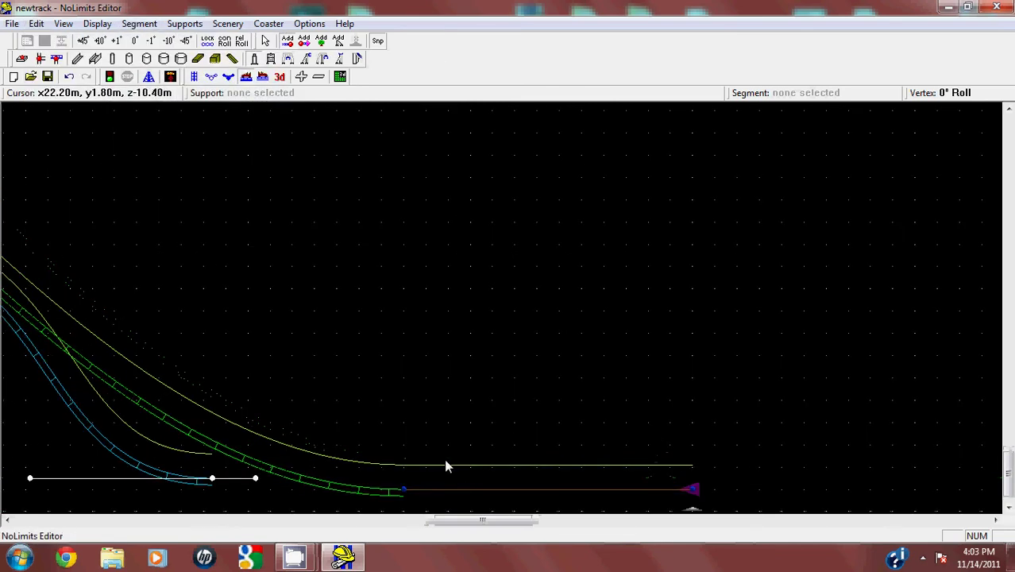
left_click(688, 468)
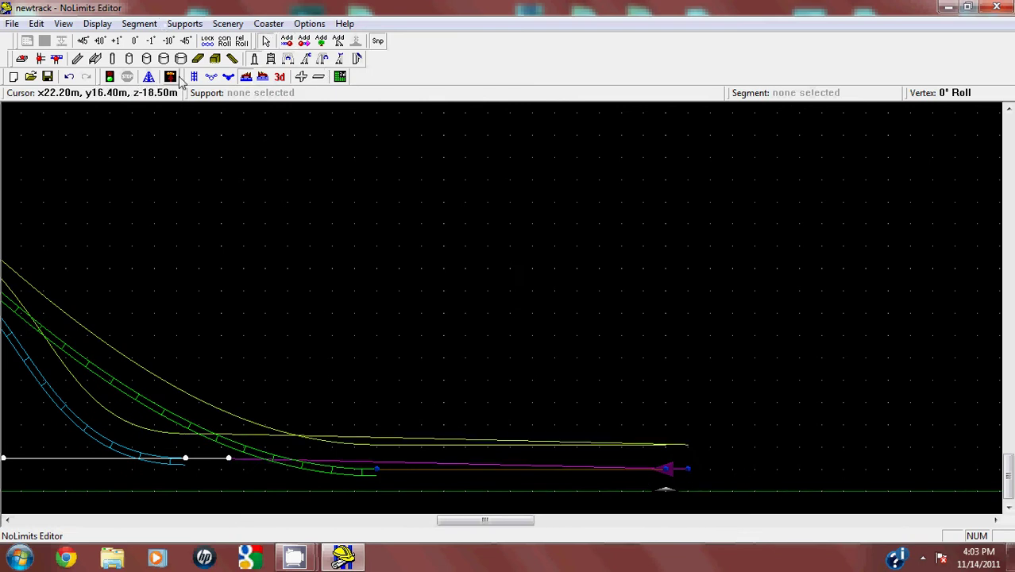
double_click(489, 470)
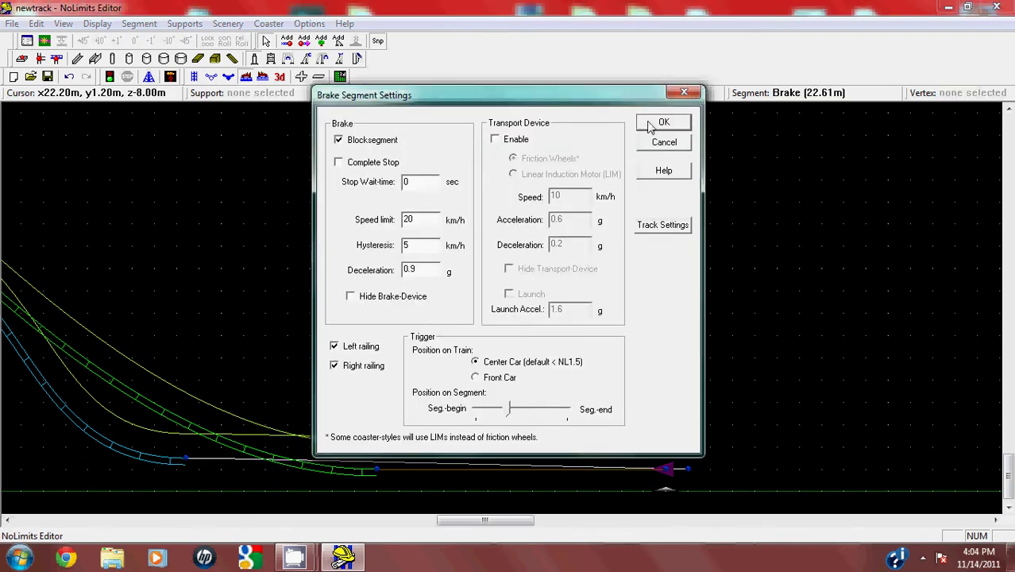
left_click(677, 95)
Close the circuit in the top view by connecting the brake run's end to the station's start with a transport segment
scroll(479, 424, "up", 3)
right_click_drag(560, 378, 421, 277)
left_click(194, 76)
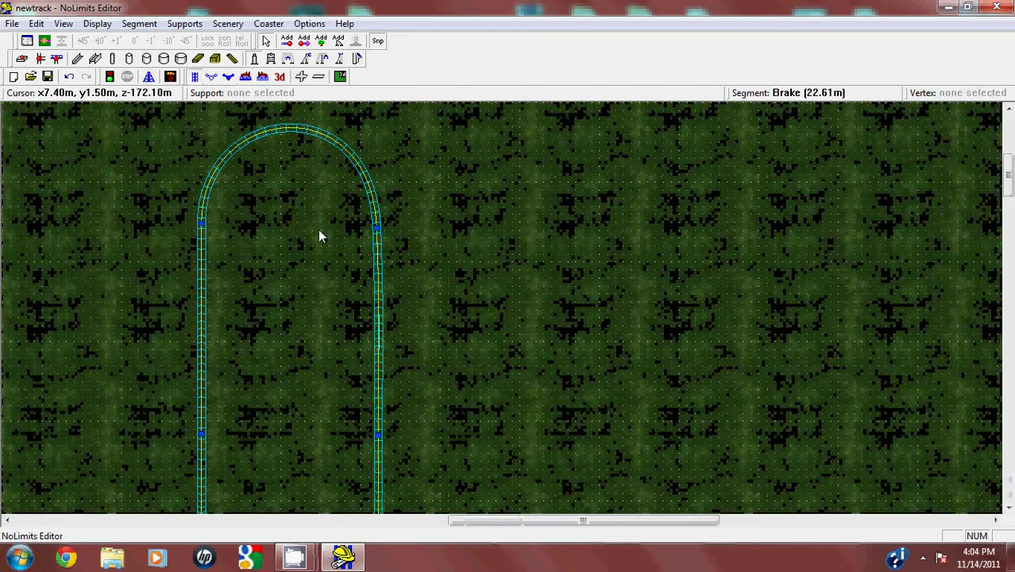
scroll(468, 361, "down", 5)
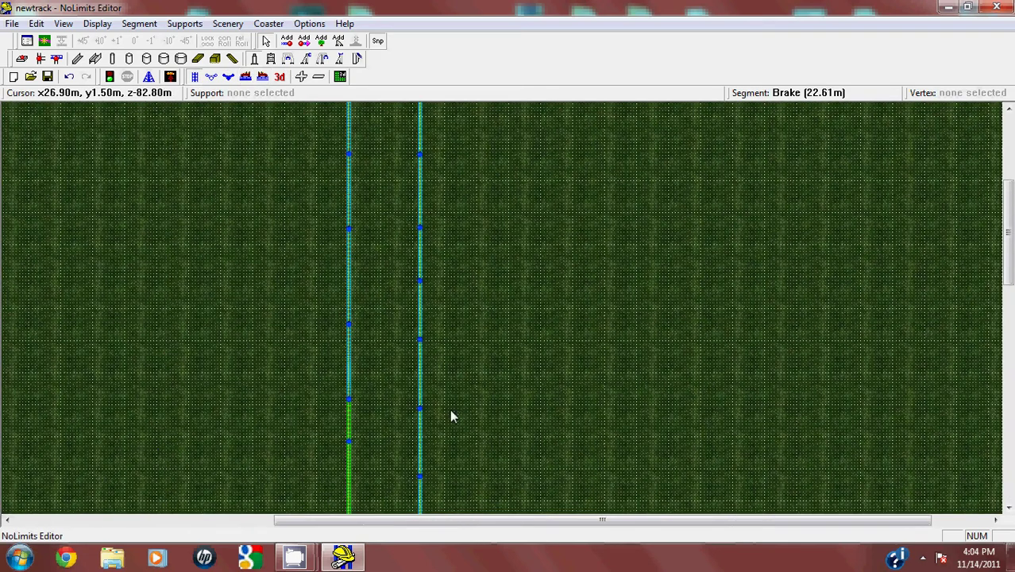
scroll(490, 350, "up", 5)
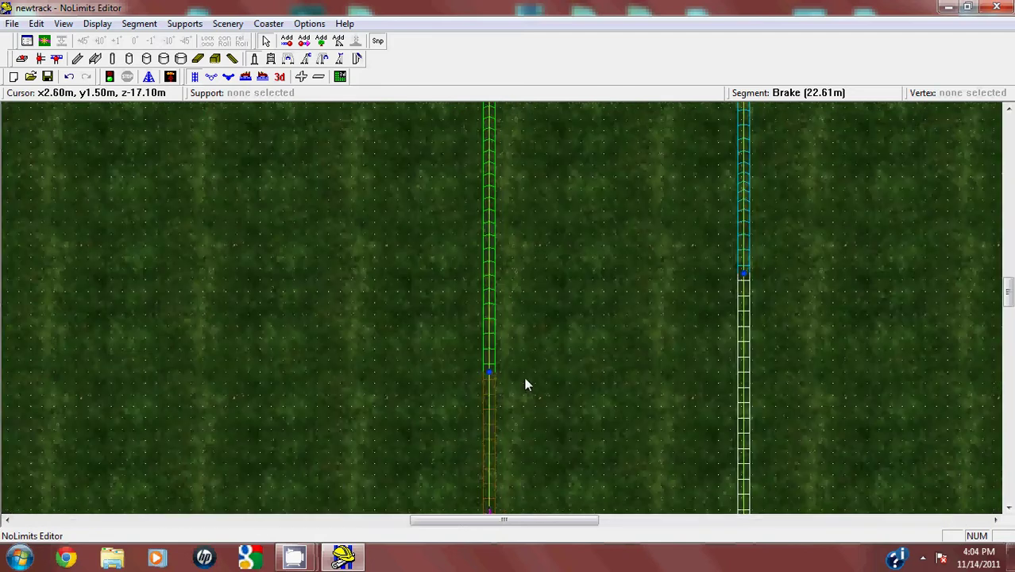
scroll(491, 308, "up", 3)
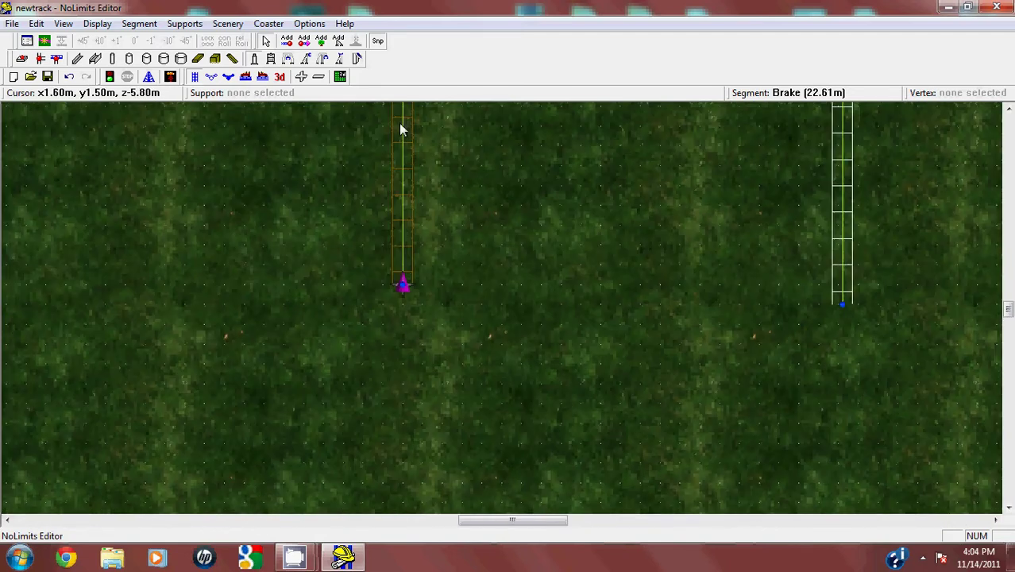
left_click(137, 26)
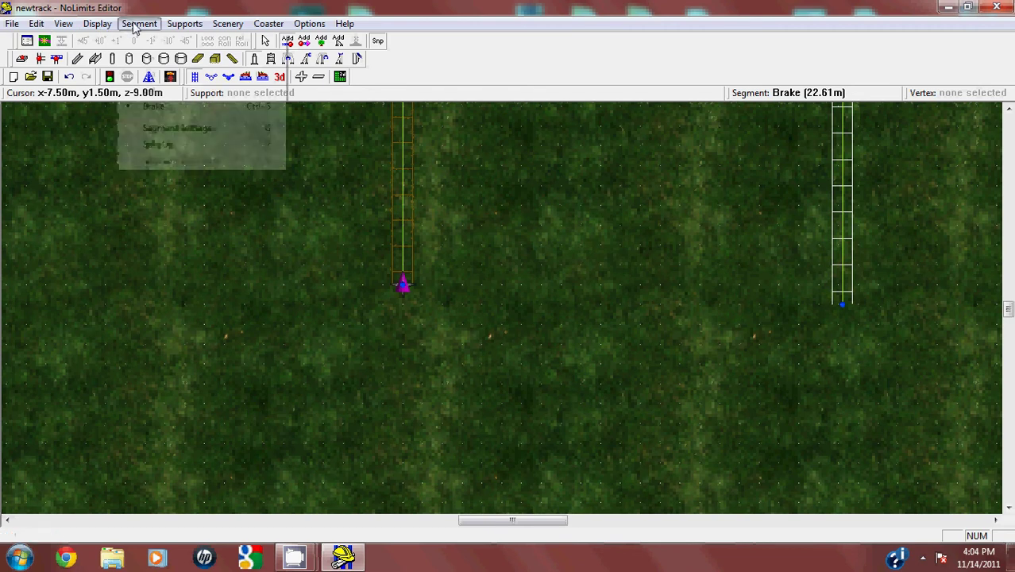
left_click(157, 75)
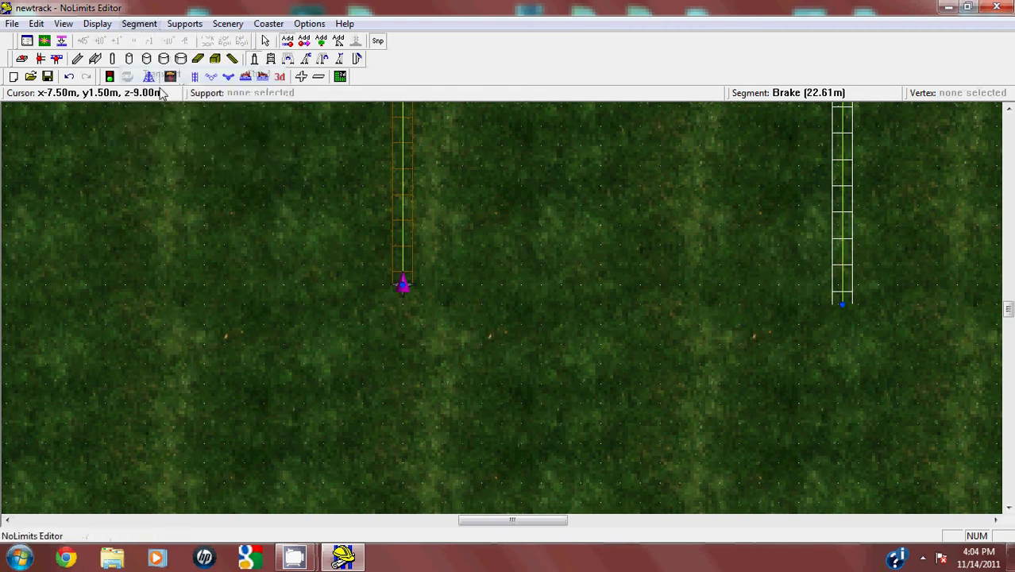
left_click(36, 25)
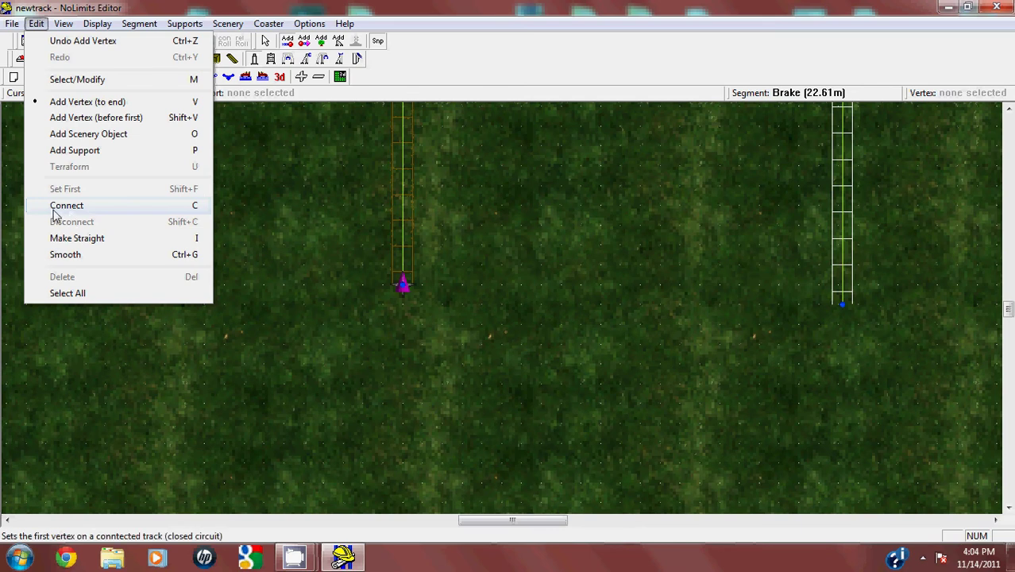
left_click(62, 207)
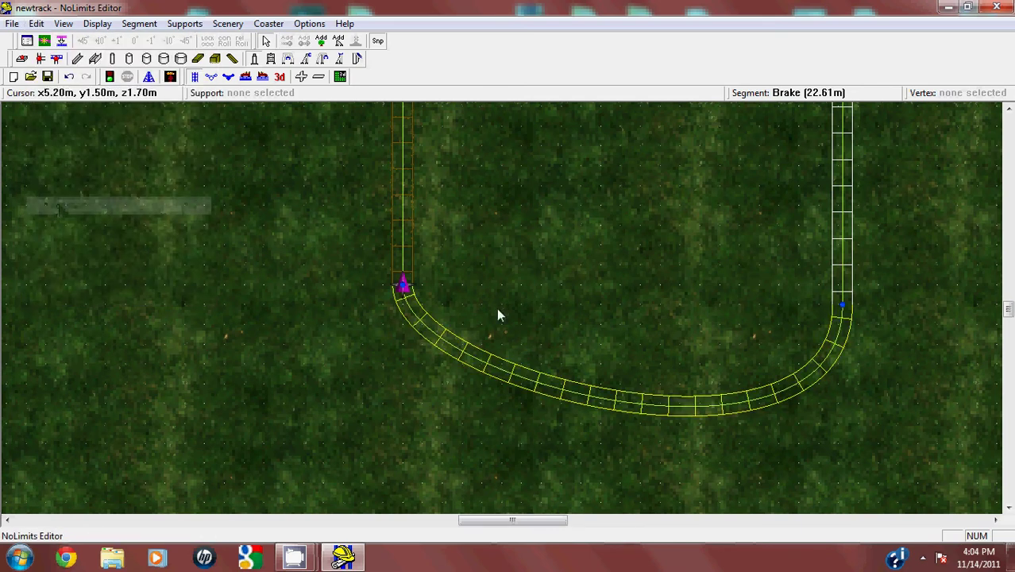
Lengthen the handles at the station's start and the brake run's end to shape the connecting segment into a rounded U-turn
left_click(403, 294)
left_click(403, 291)
scroll(405, 308, "down", 1)
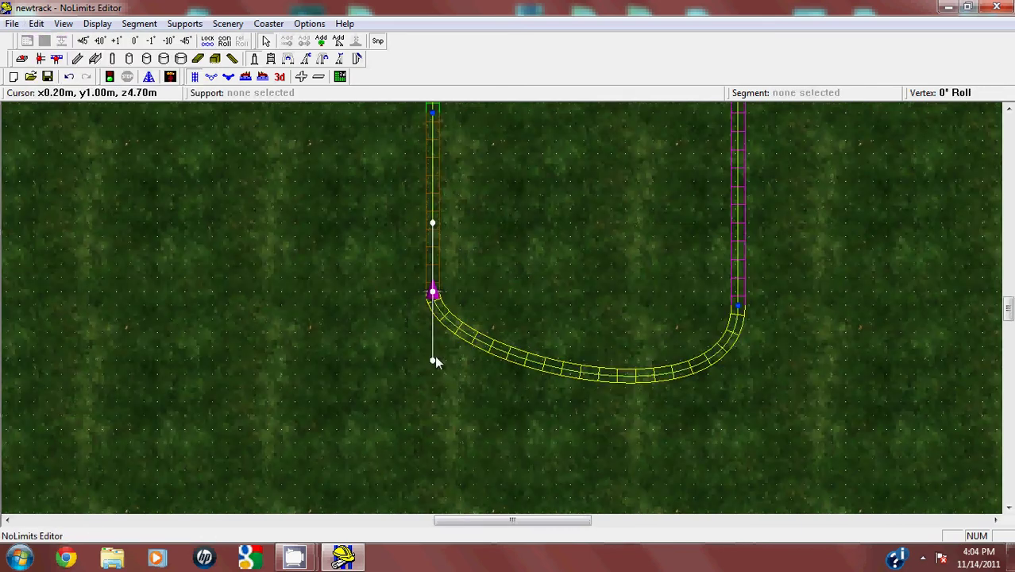
left_click_drag(434, 359, 433, 492)
left_click(737, 305)
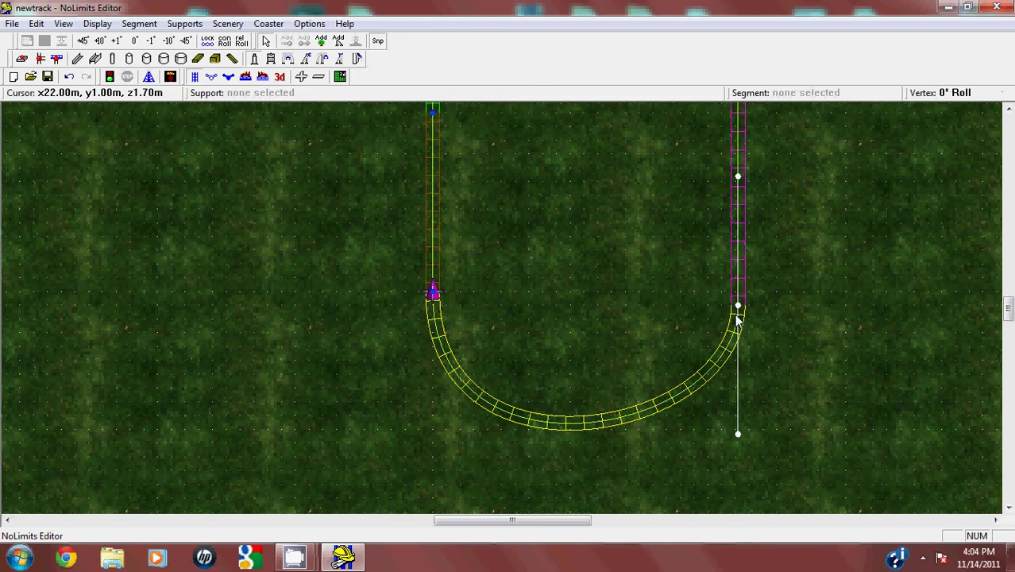
left_click_drag(736, 439, 735, 534)
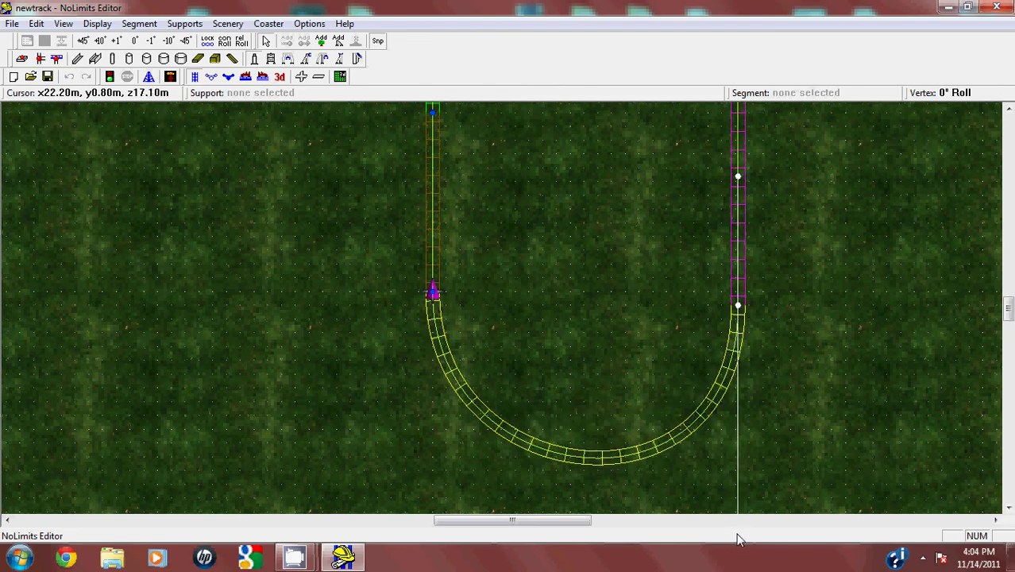
left_click(434, 293)
Examine the whole closed circuit in the top view and the hill profile in the side view
scroll(485, 289, "down", 3)
scroll(487, 295, "down", 5)
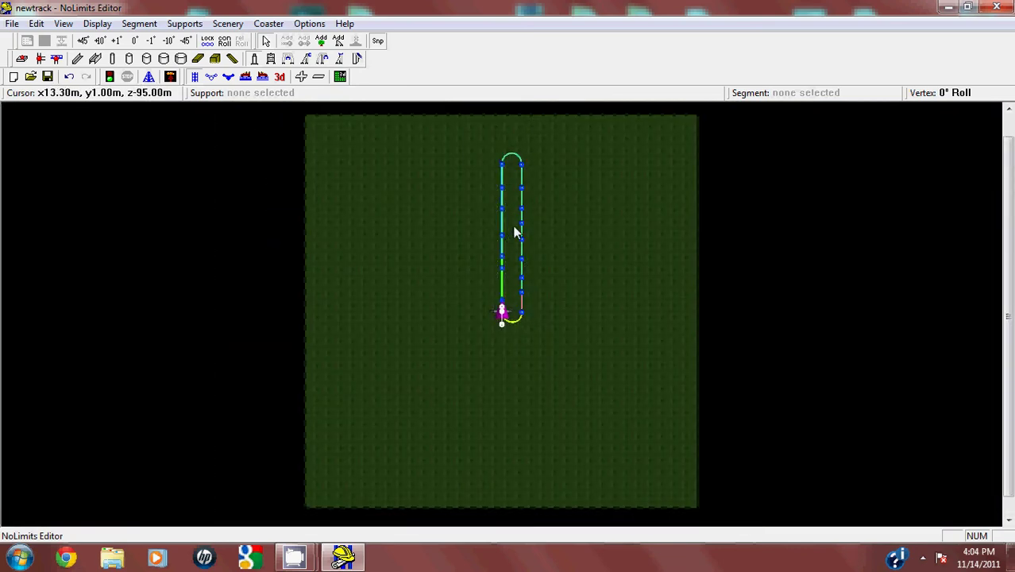
scroll(517, 231, "up", 4)
scroll(534, 276, "up", 2)
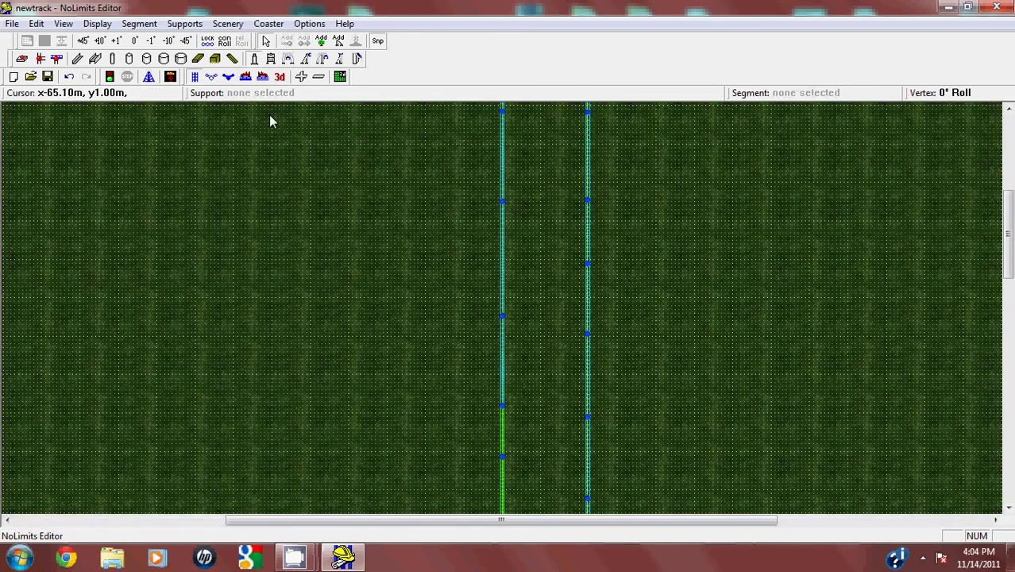
left_click(245, 77)
scroll(374, 282, "down", 4)
scroll(367, 282, "down", 5)
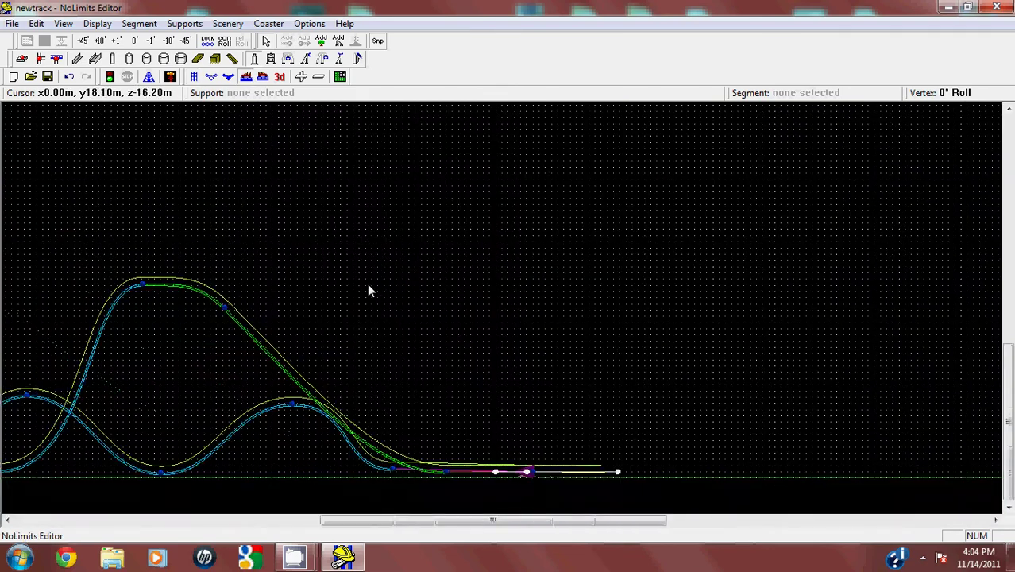
right_click_drag(338, 219, 727, 199)
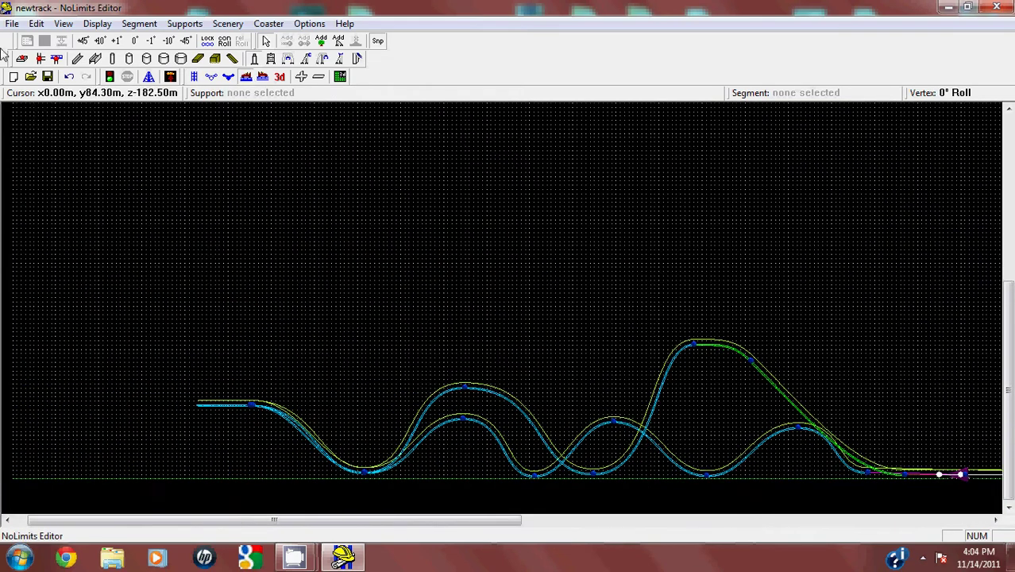
Open the recent track American Thunder 2 without saving the changes to newtrack, and view its layout from the side
left_click(26, 24)
mouse_move(17, 27)
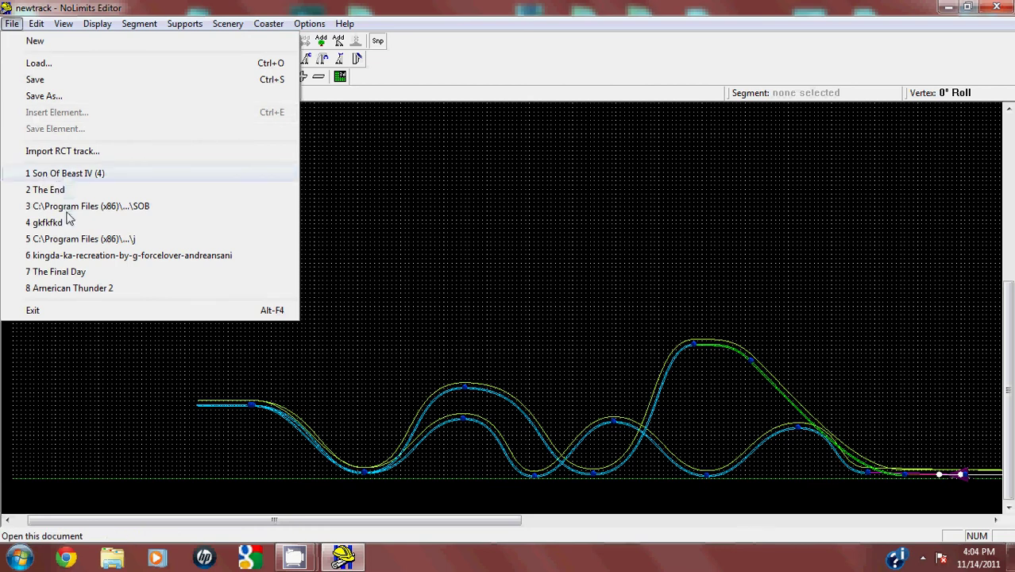
left_click(71, 288)
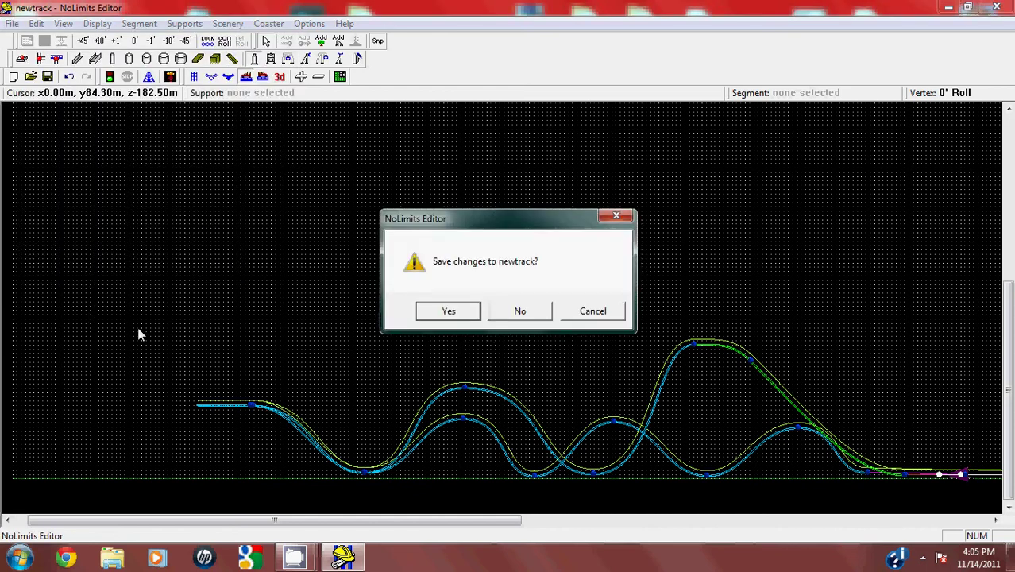
left_click(508, 316)
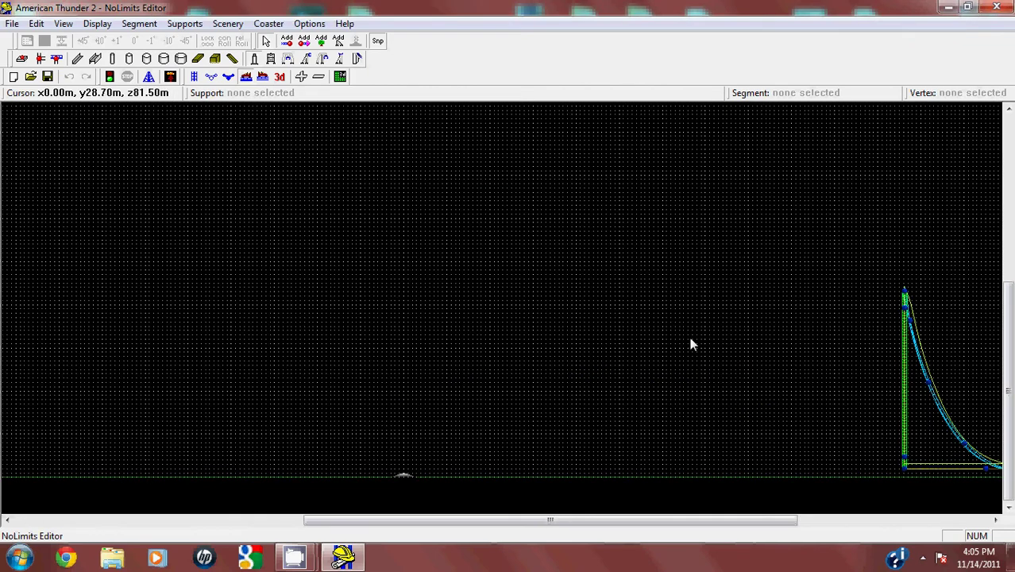
right_click_drag(689, 337, 615, 335)
right_click_drag(883, 343, 620, 316)
scroll(691, 326, "up", 1)
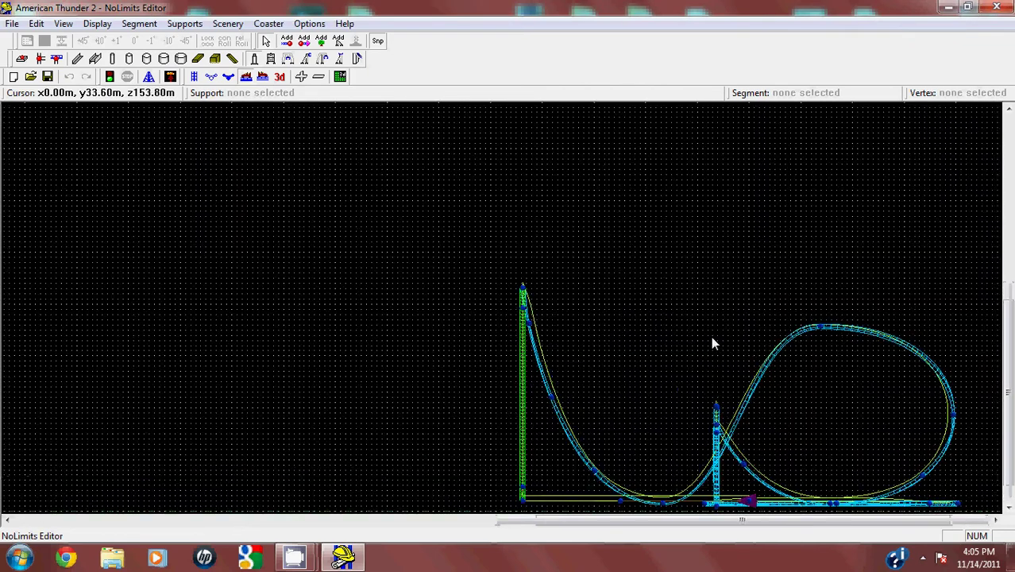
right_click_drag(712, 338, 619, 305)
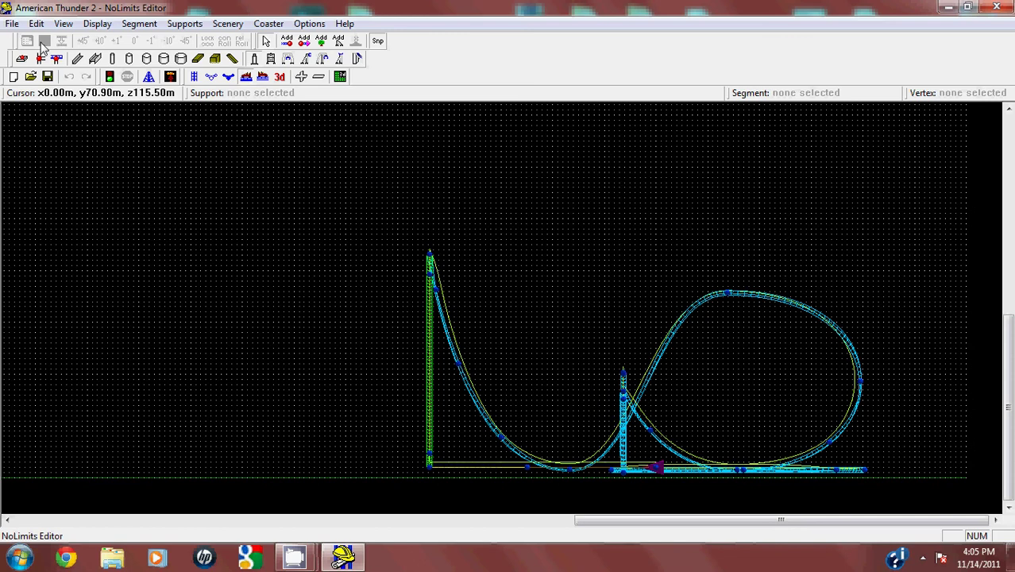
Load the track El Toro 2
left_click(12, 24)
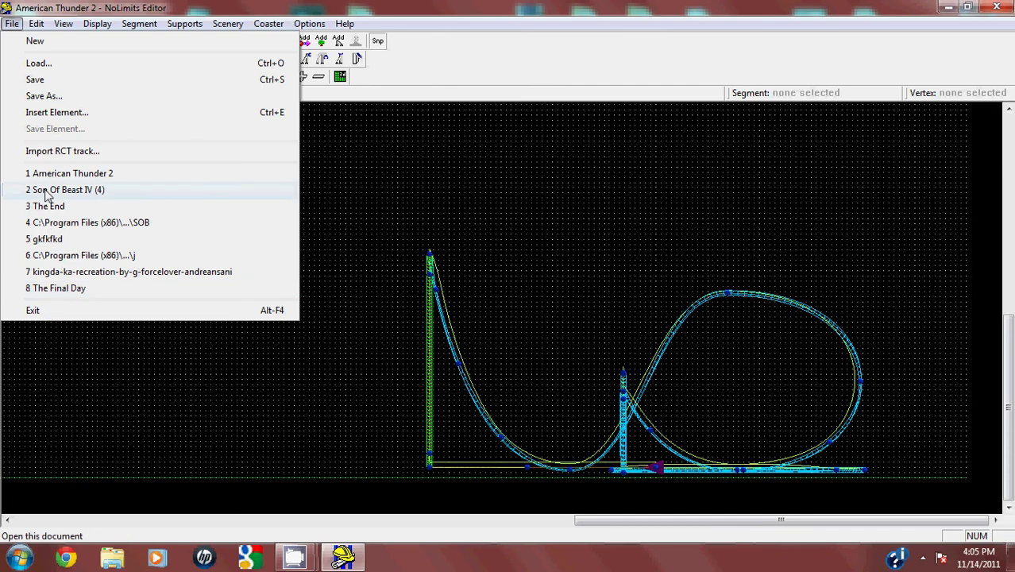
left_click(49, 66)
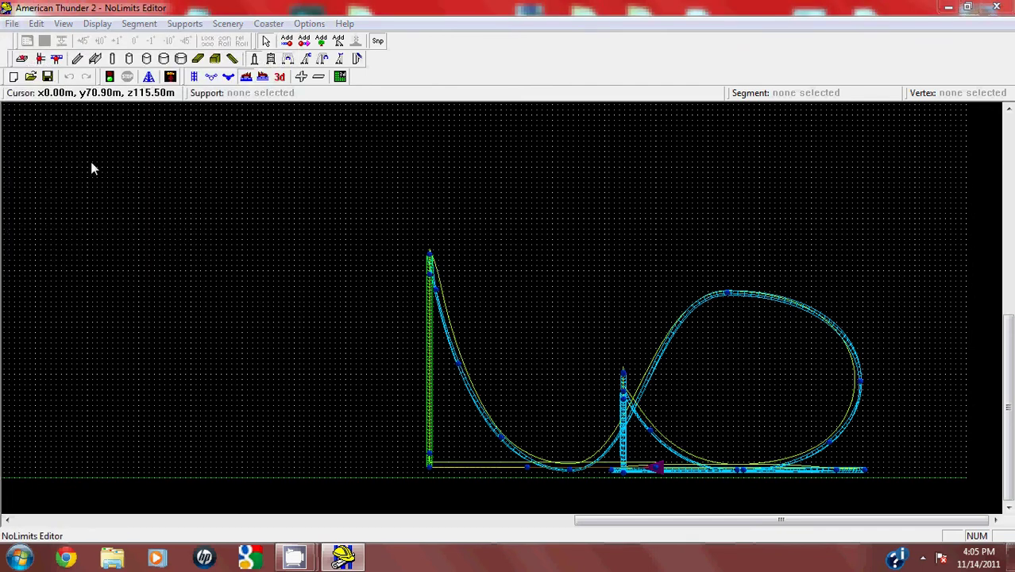
key("ctrl+o")
mouse_move(293, 556)
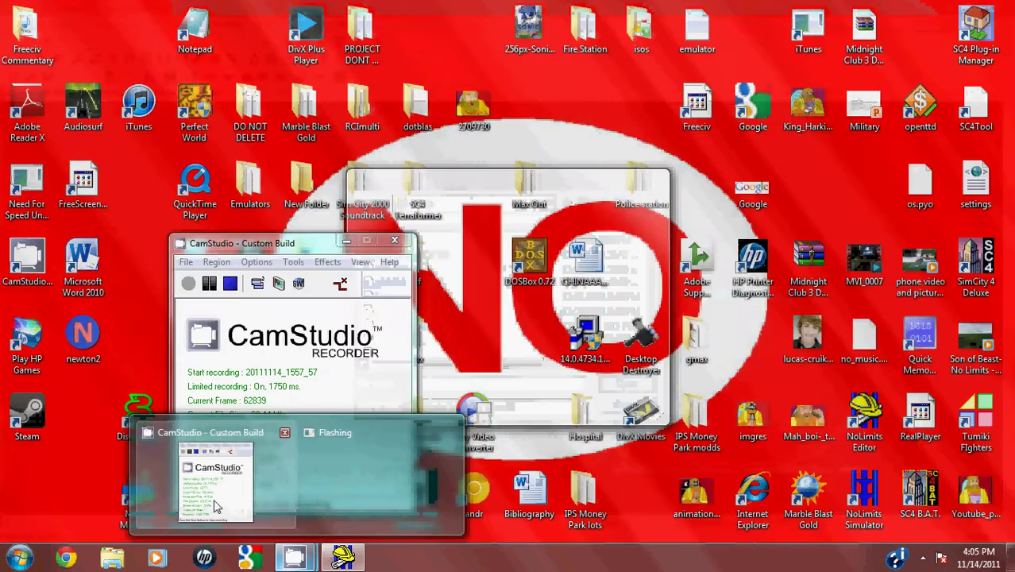
left_click(221, 512)
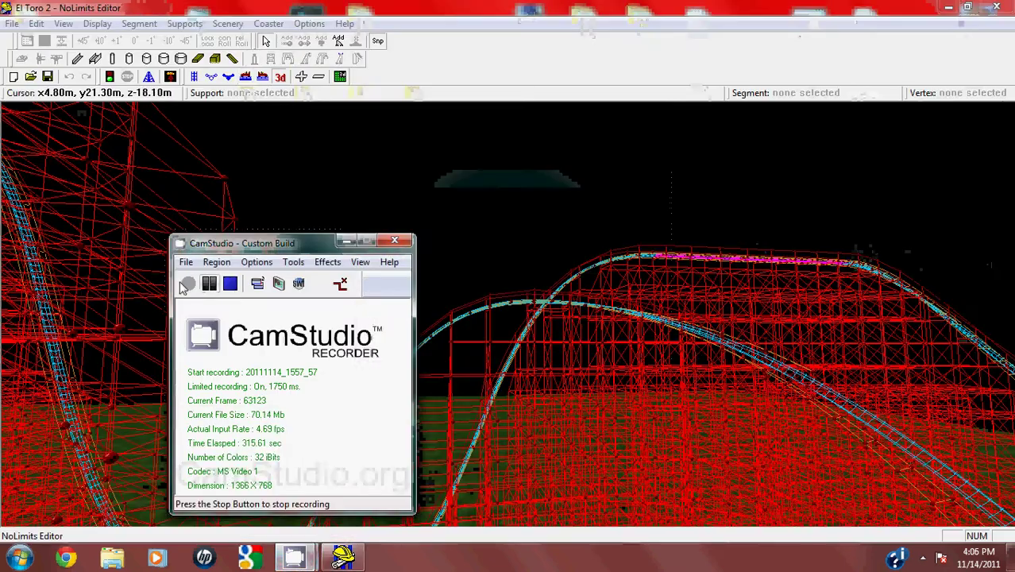
left_click(618, 7)
Fly through El Toro 2 in the 3D view to examine its lift hill, drops, banked turnaround and wooden support structure
mouse_move(461, 293)
right_mouse_down()
mouse_move(427, 300)
mouse_move(475, 305)
right_mouse_up()
left_click_drag(476, 307, 509, 317)
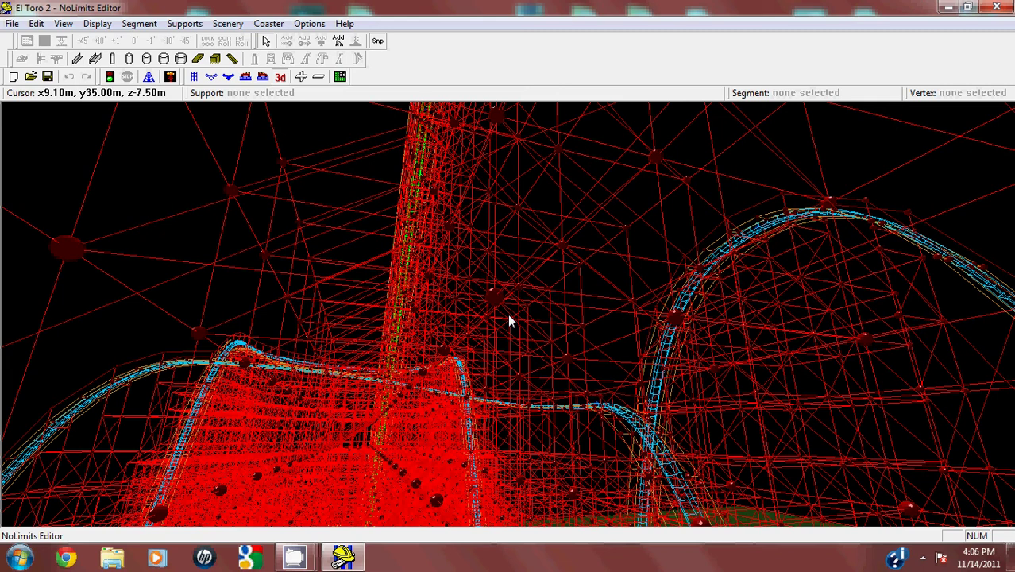
scroll(508, 315, "up", 5)
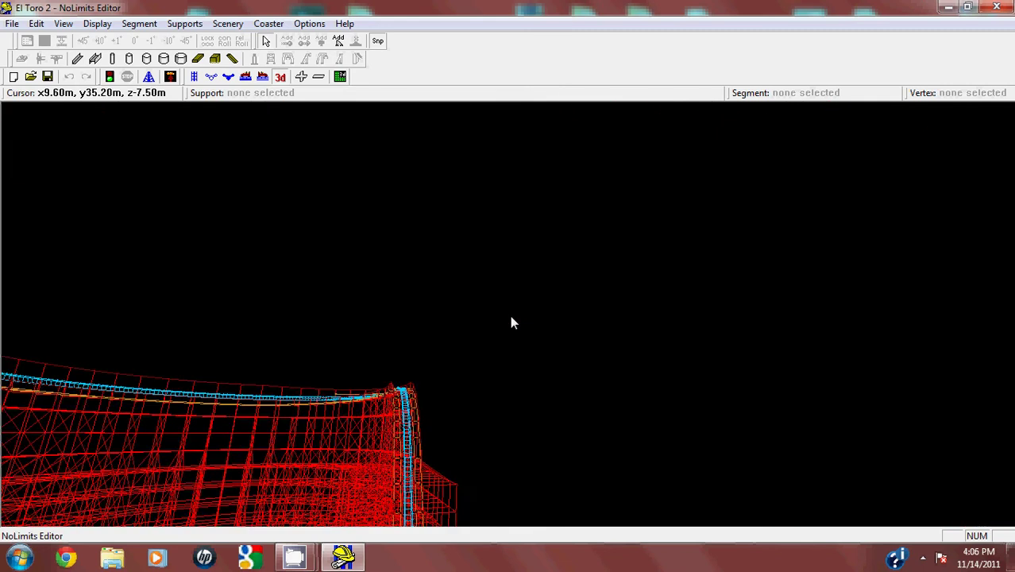
scroll(509, 315, "up", 1)
mouse_move(508, 315)
right_mouse_down()
mouse_move(554, 315)
mouse_move(737, 408)
mouse_move(505, 312)
mouse_move(515, 314)
right_mouse_up()
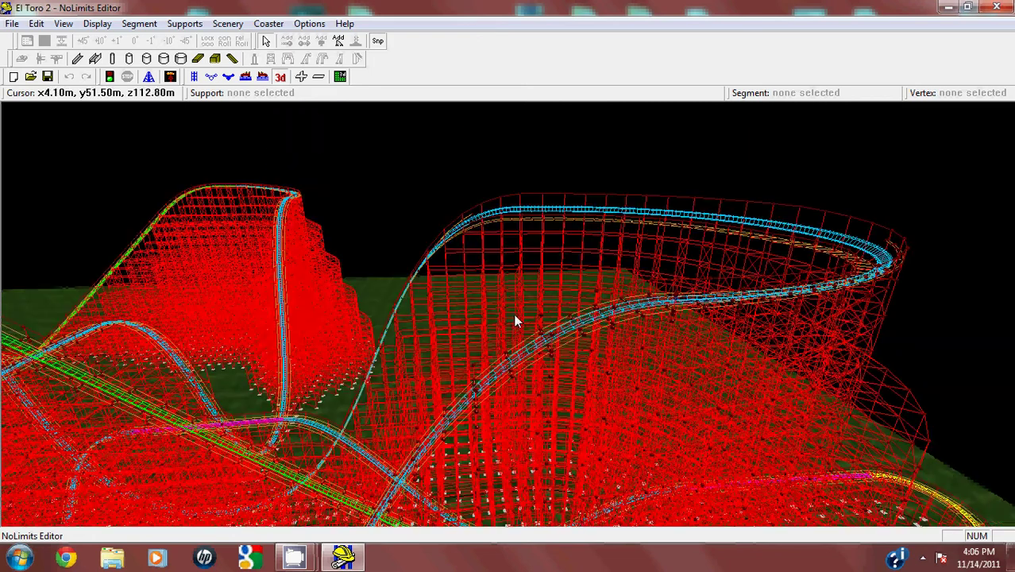
key("Up")
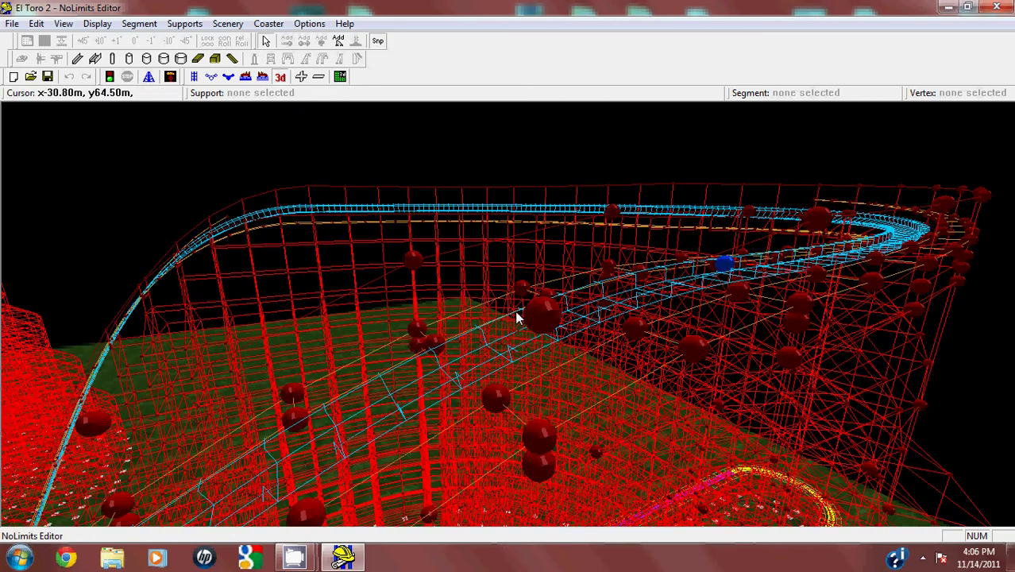
key("Up")
mouse_move(508, 312)
right_mouse_down()
mouse_move(488, 314)
mouse_move(507, 314)
right_mouse_up()
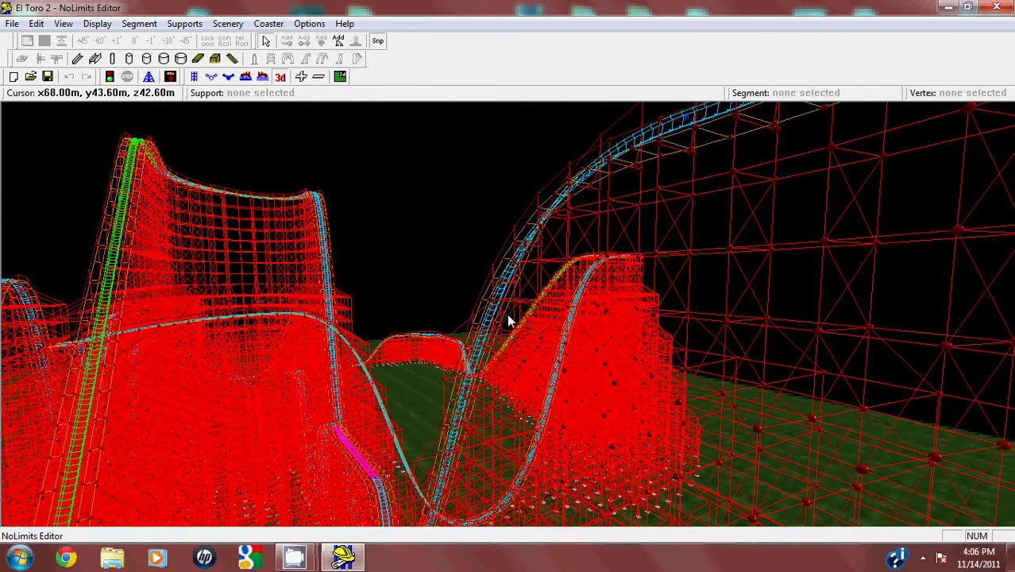
key("Left")
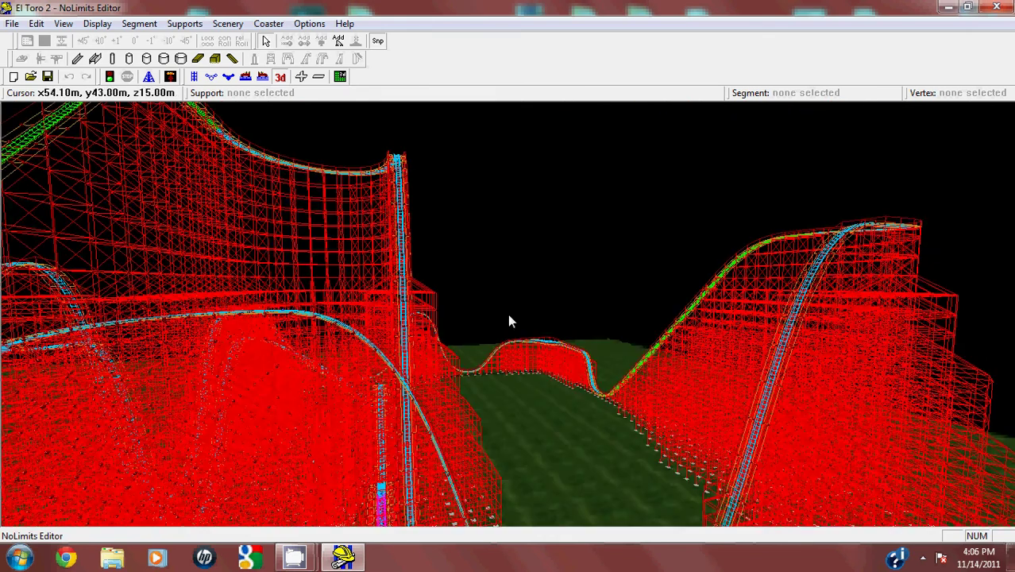
key("Up")
right_click_drag(507, 313, 331, 110)
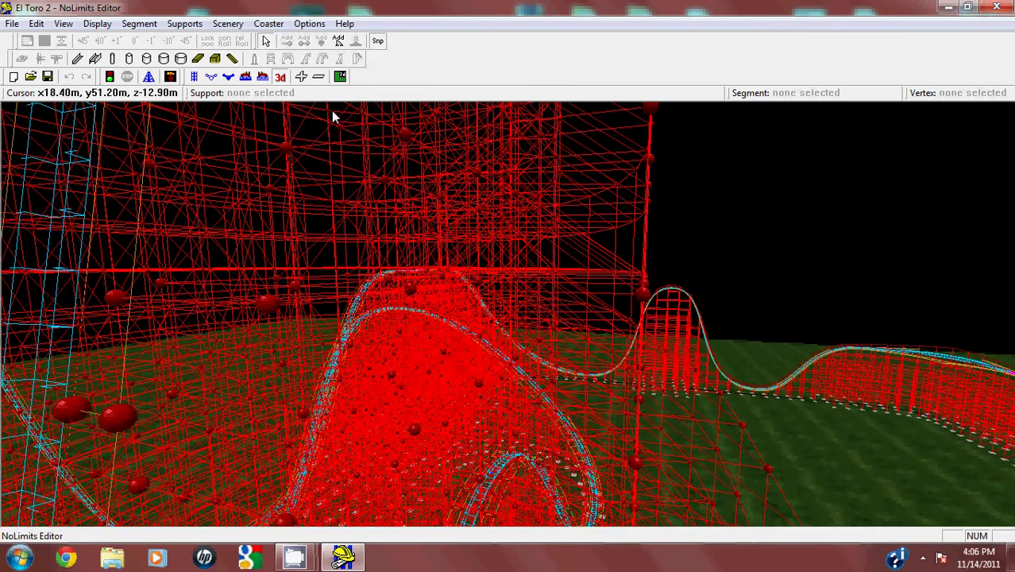
Examine the El Toro 2 track layout and the dense support grid around its crossing sections in the top view
left_click(194, 77)
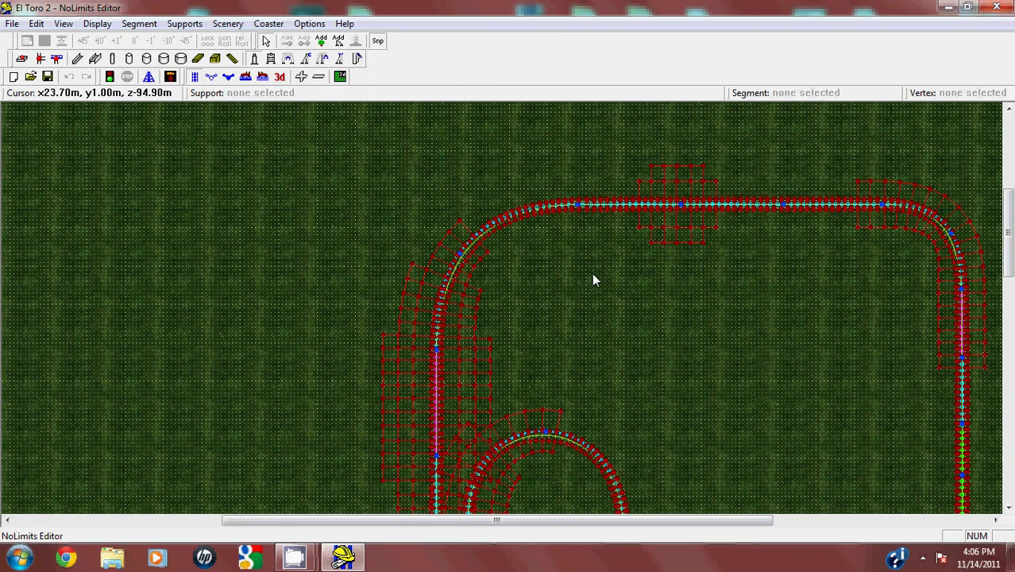
right_click_drag(591, 272, 556, 224)
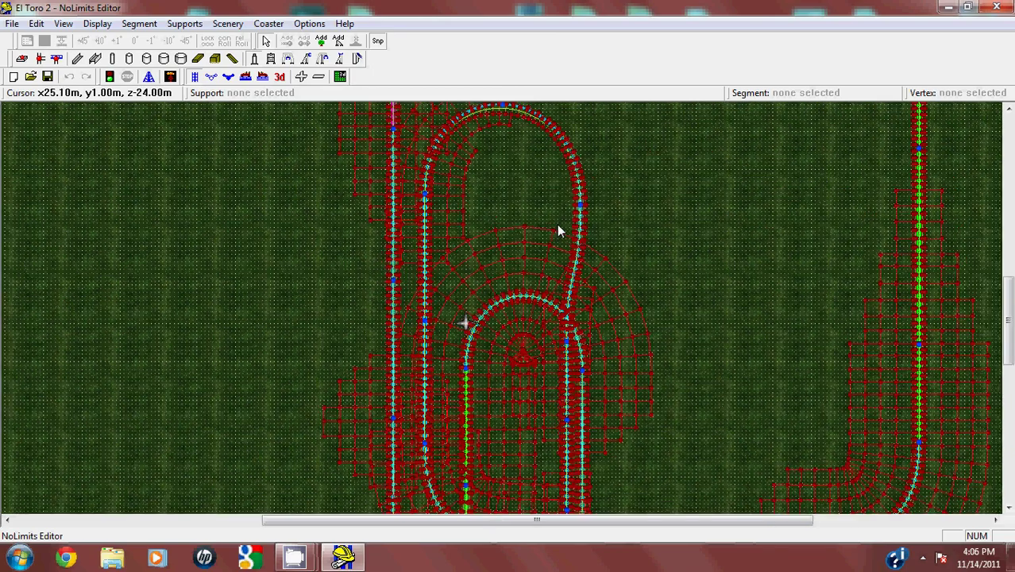
scroll(557, 224, "down", 3)
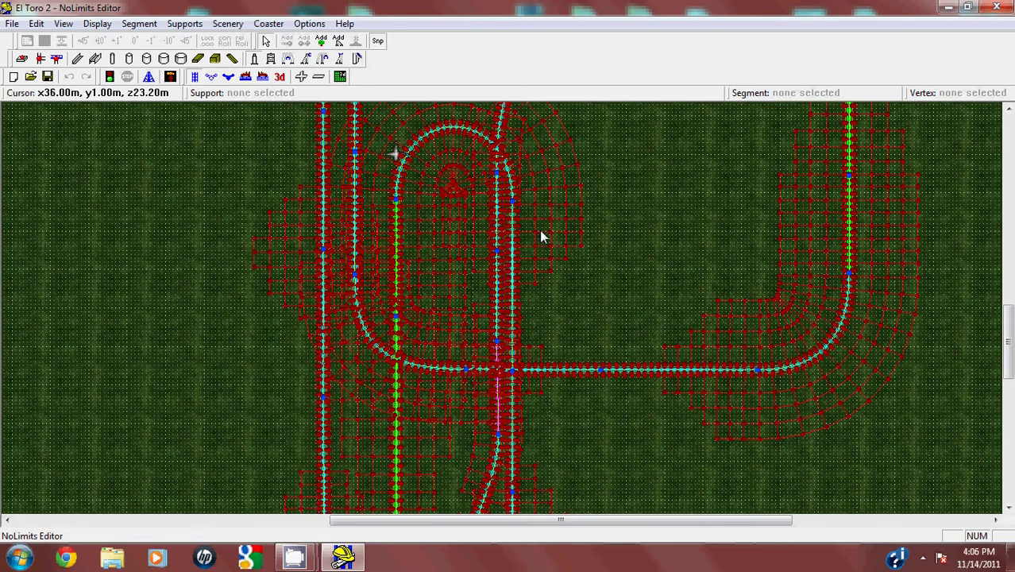
scroll(541, 232, "up", 5)
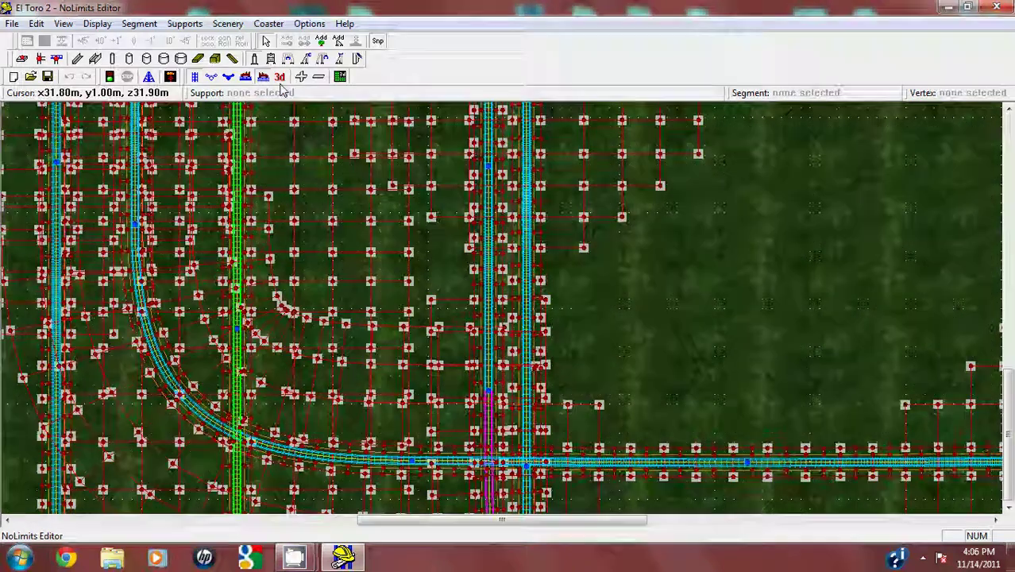
Return to the 3D view and fly around El Toro 2 to examine its hills, green lift sections and surrounding supports
left_click(281, 79)
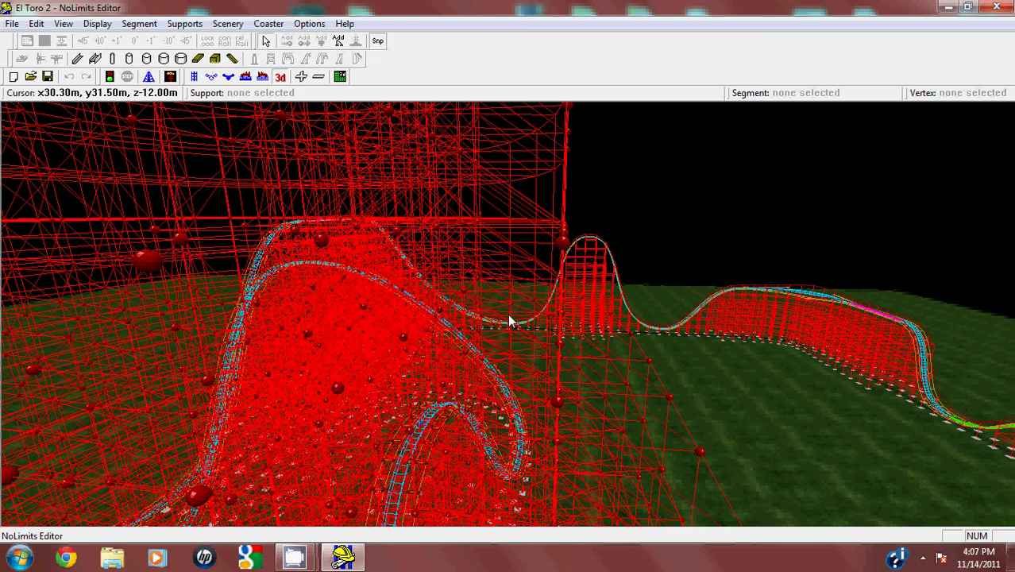
scroll(509, 321, "up", 3)
key("Up")
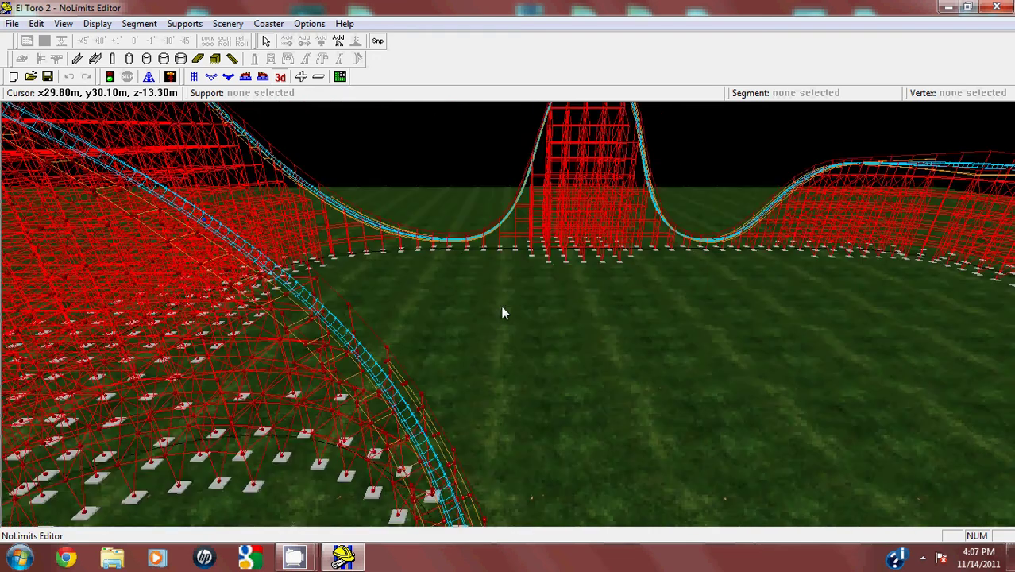
key("Up")
key("Up")
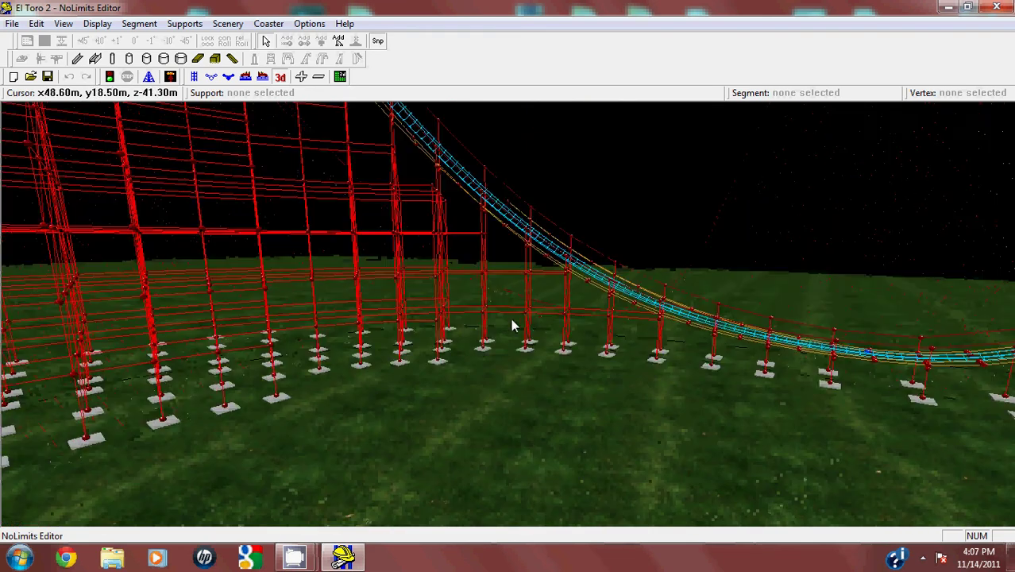
key("Up")
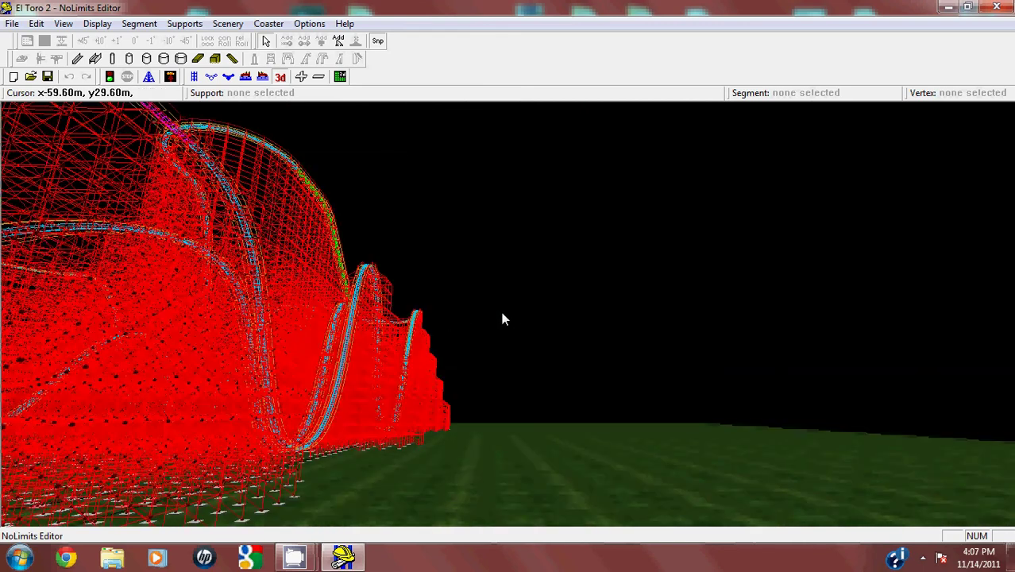
key("Up")
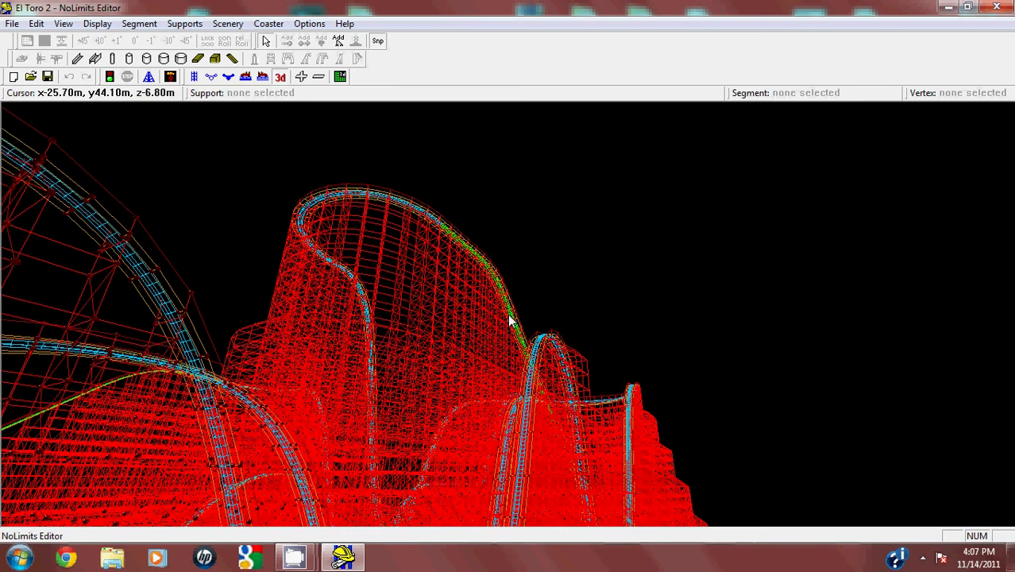
key("Up")
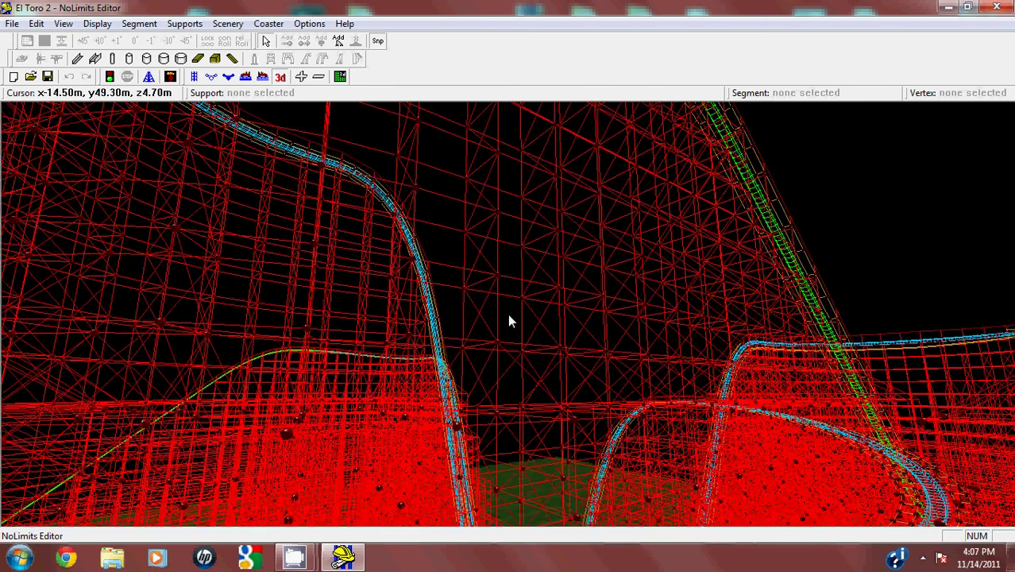
key("Up")
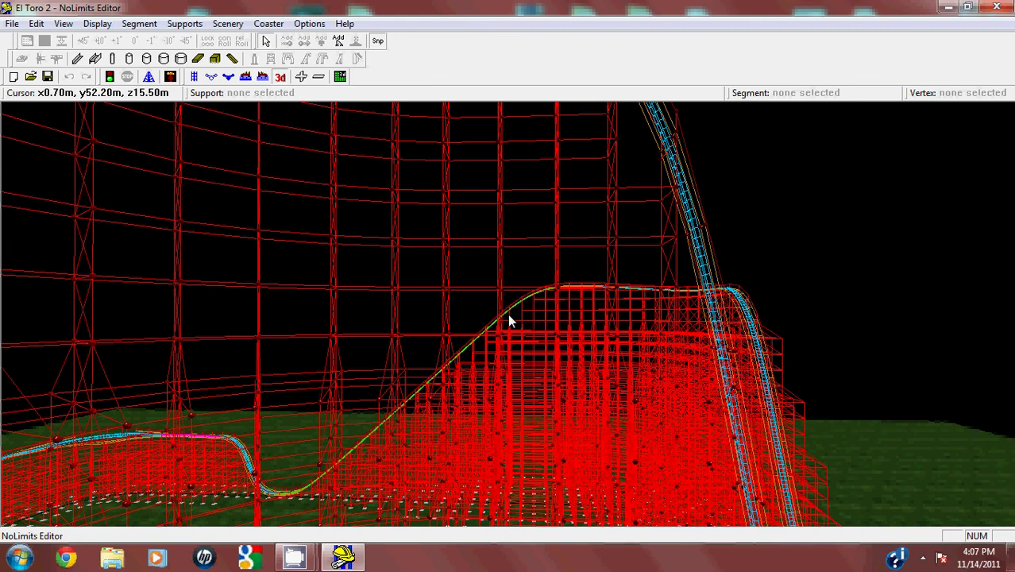
key("Up")
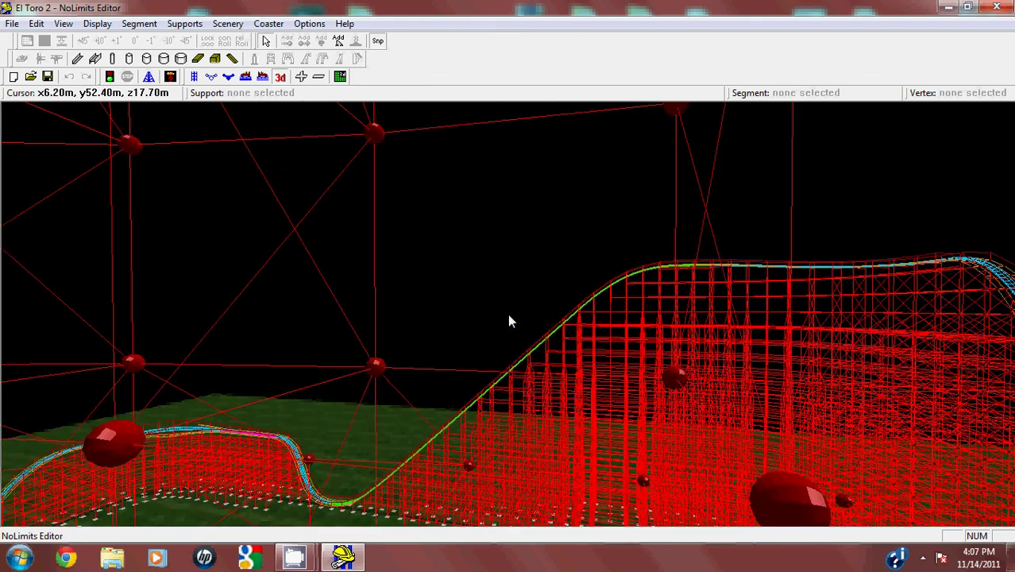